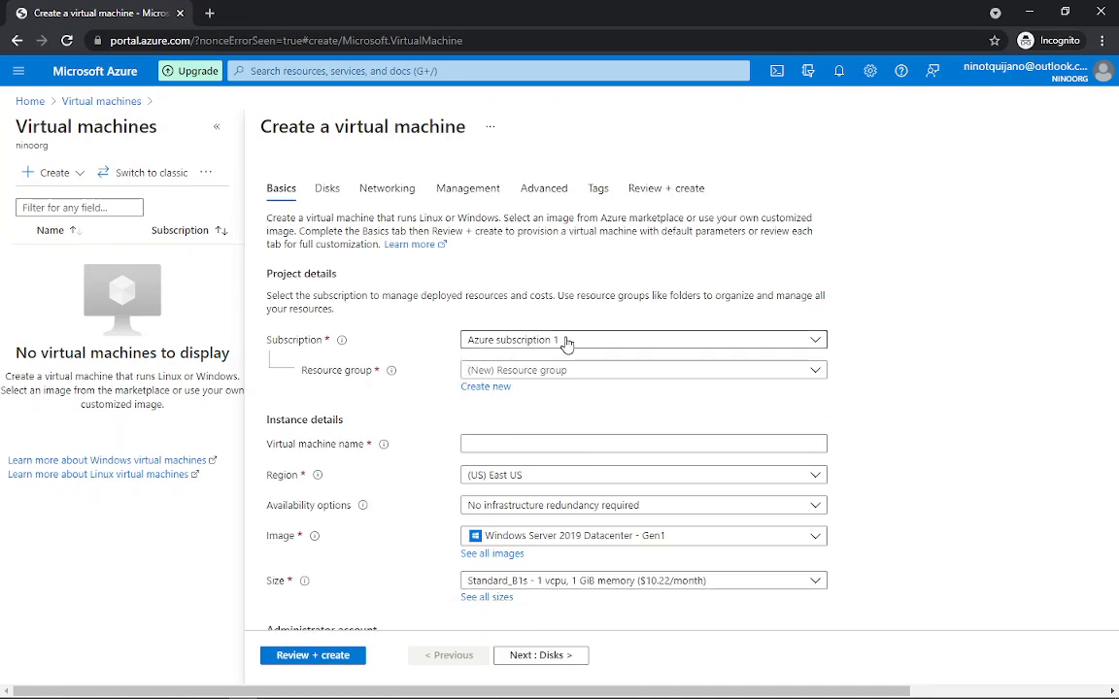
{"action": "scroll", "coordinate": [879, 302], "scroll_direction": "down", "scroll_amount": 1}
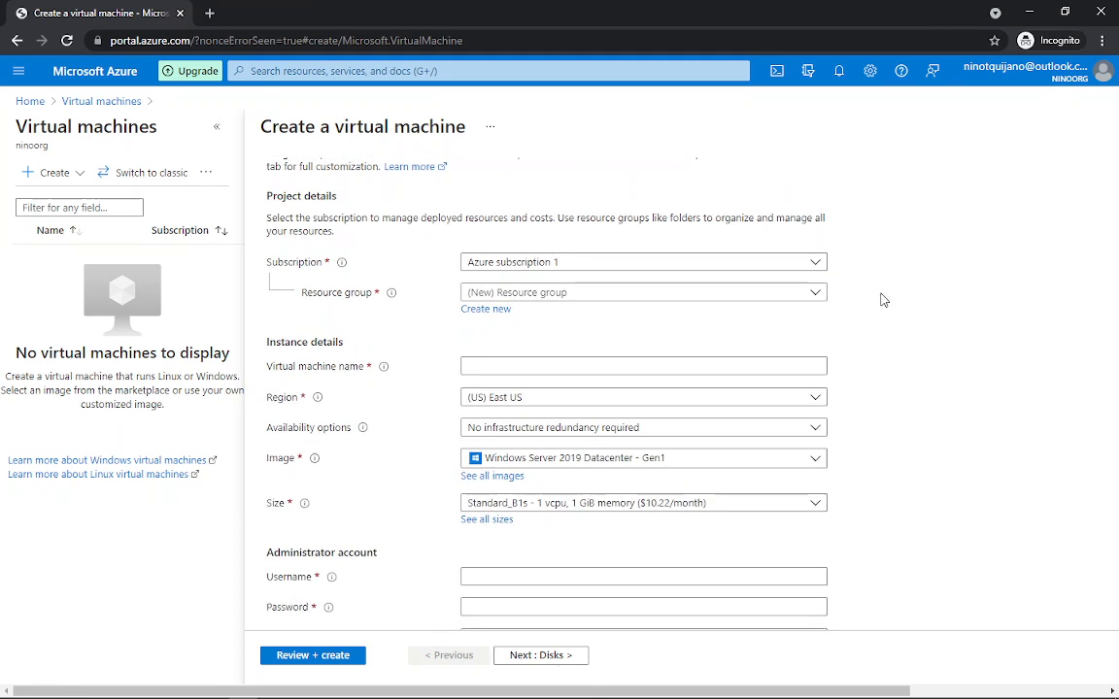
{"action": "scroll", "coordinate": [855, 301], "scroll_direction": "up", "scroll_amount": 1}
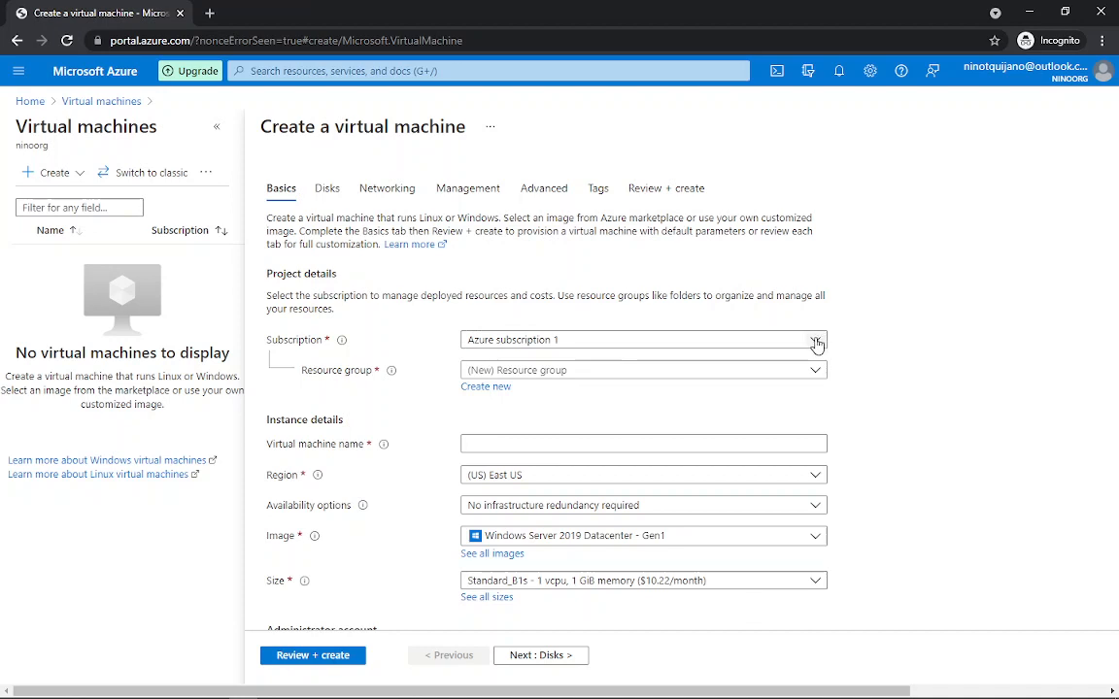
{"action": "left_click", "coordinate": [817, 344]}
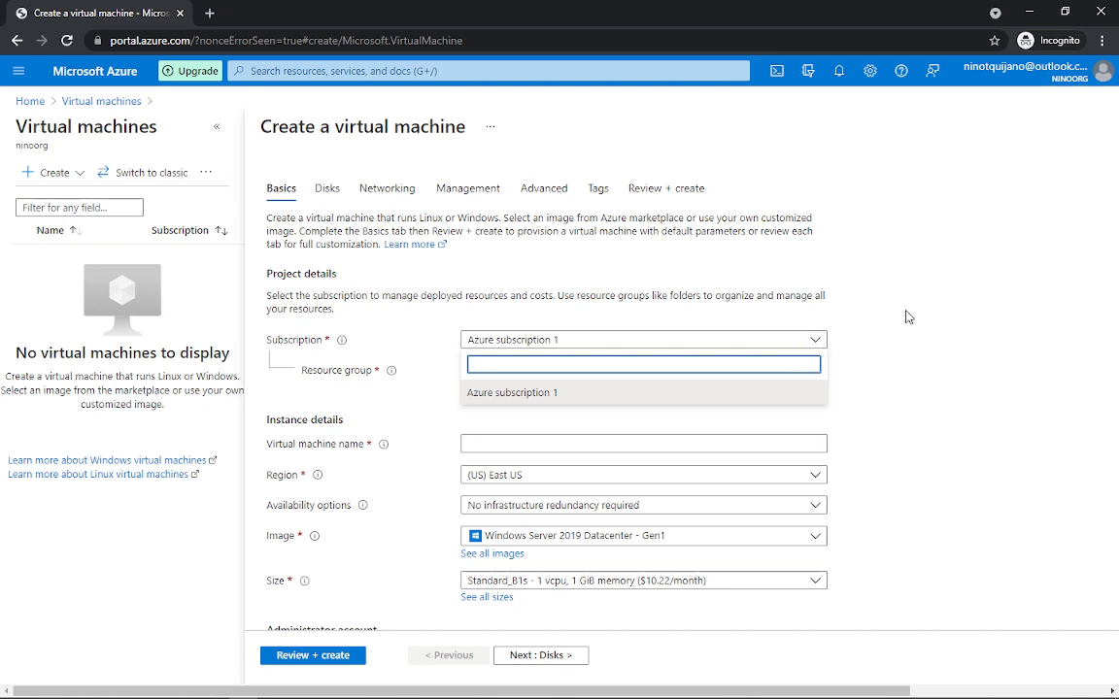
{"action": "left_click", "coordinate": [818, 345]}
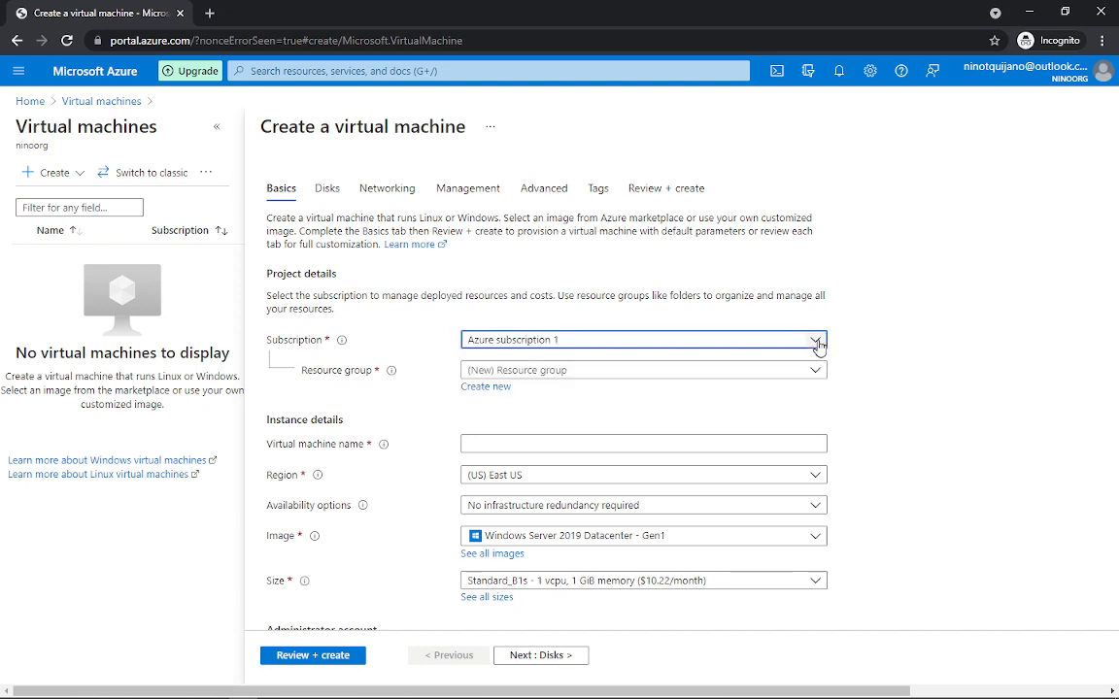
{"action": "left_click", "coordinate": [818, 344]}
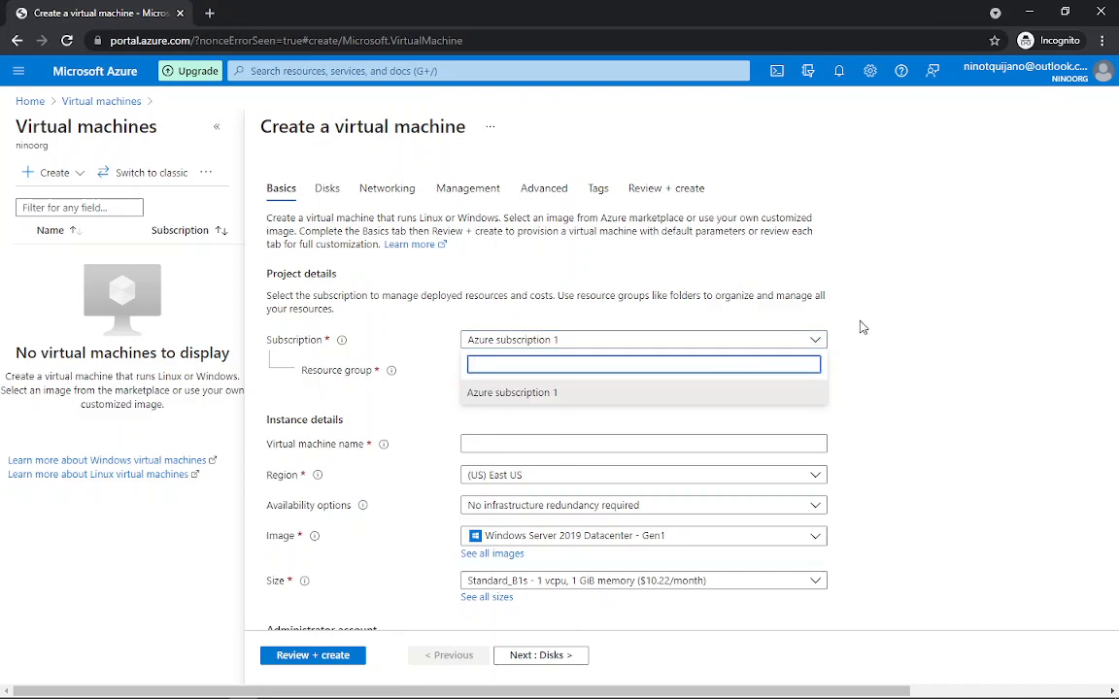
{"action": "left_click", "coordinate": [861, 326]}
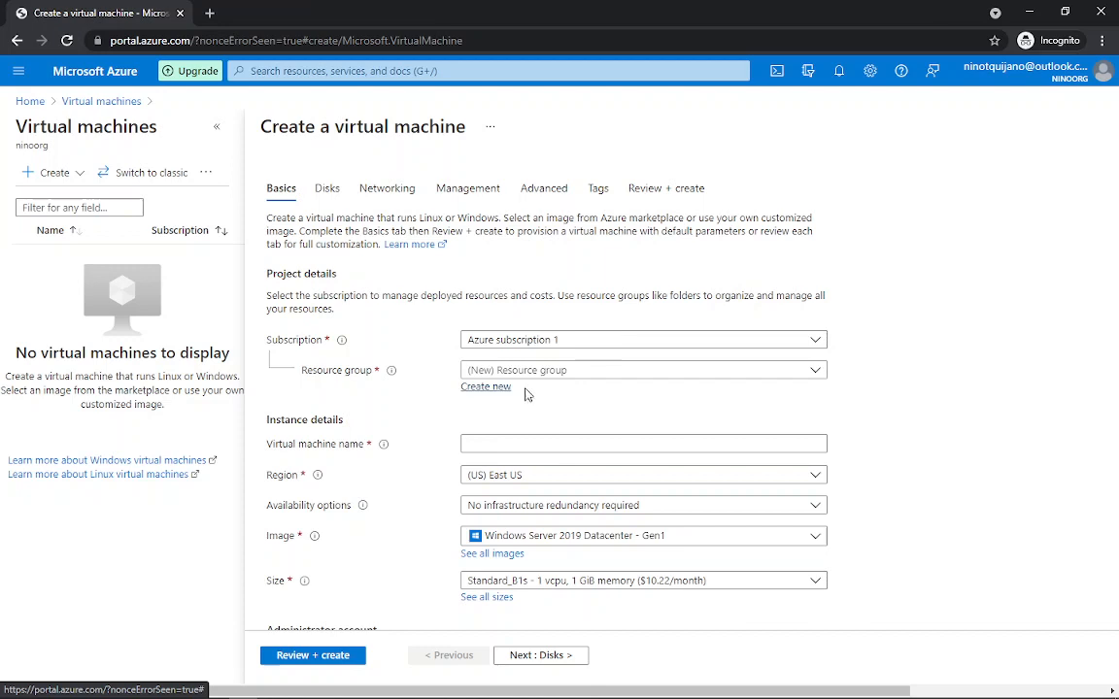
Step: Choose the existing NetworkWatcherRG resource group for the new VM
{"action": "left_click", "coordinate": [817, 371]}
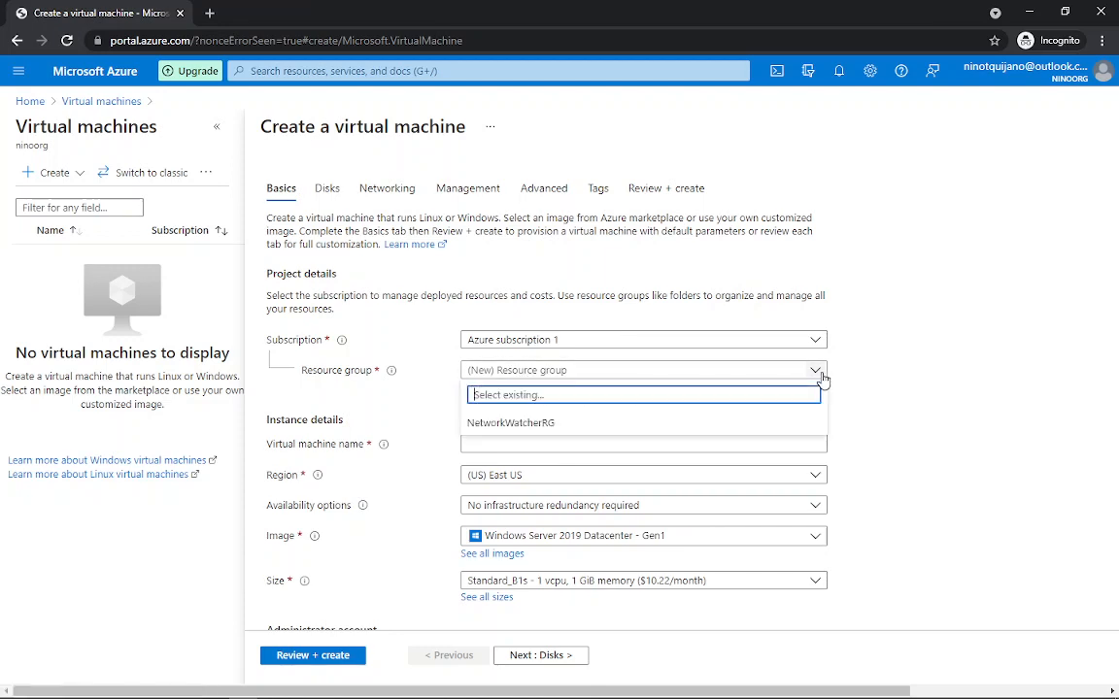
{"action": "left_click", "coordinate": [535, 425]}
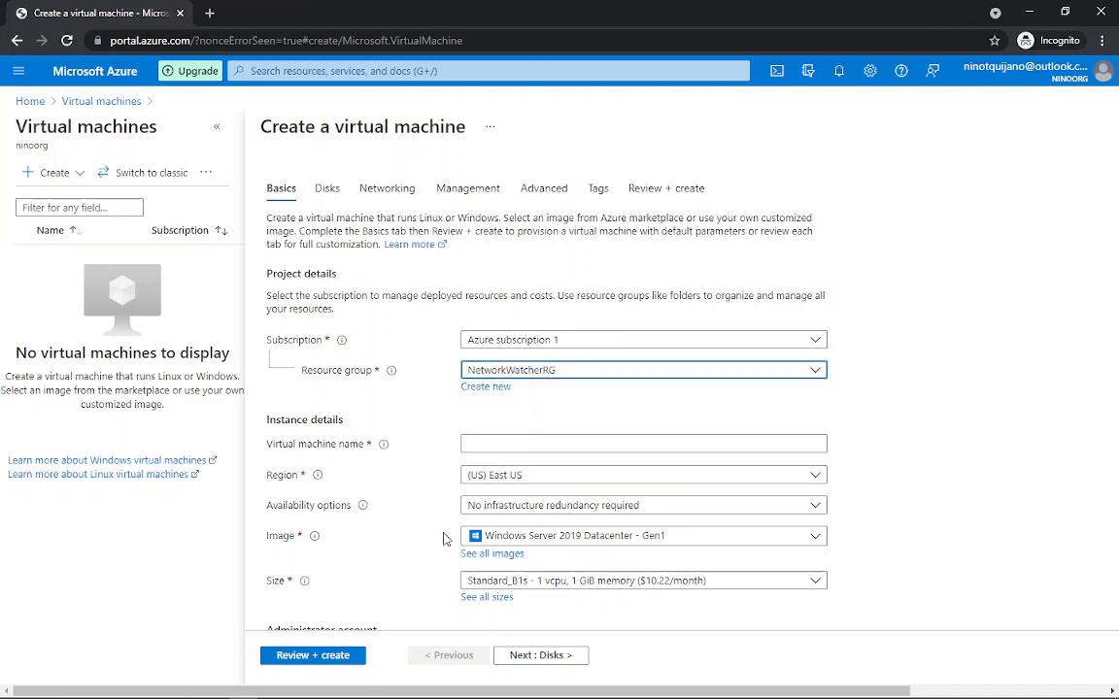
{"action": "left_click", "coordinate": [417, 689]}
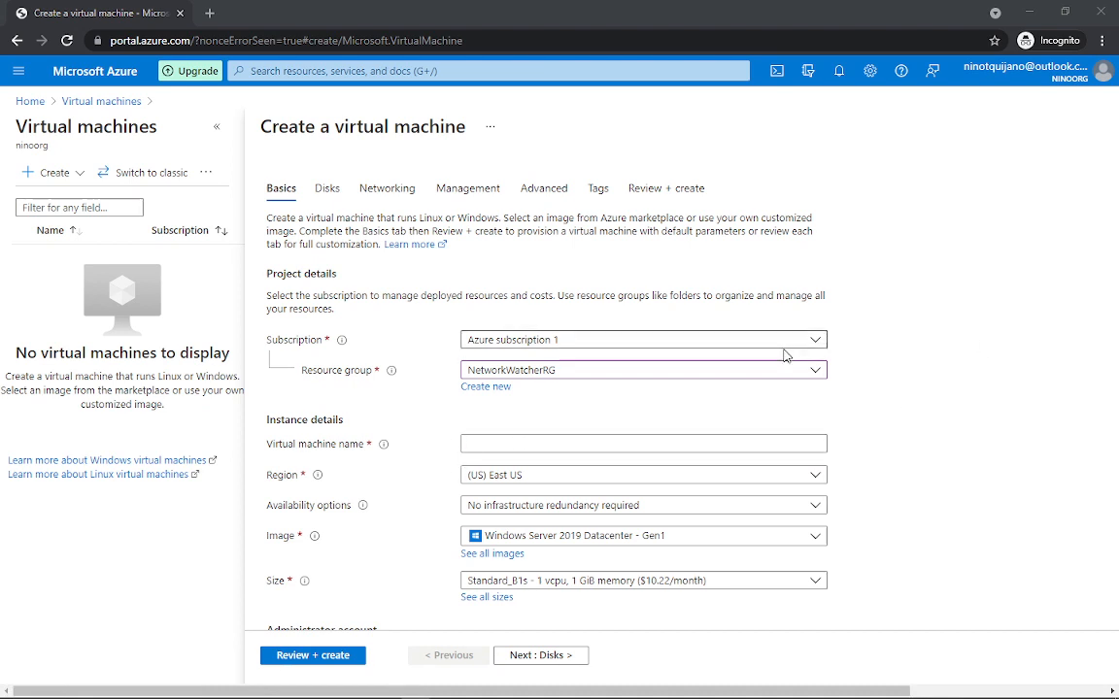
Step: Paste nq-b11msv2 as the virtual machine name
{"action": "left_click", "coordinate": [513, 449]}
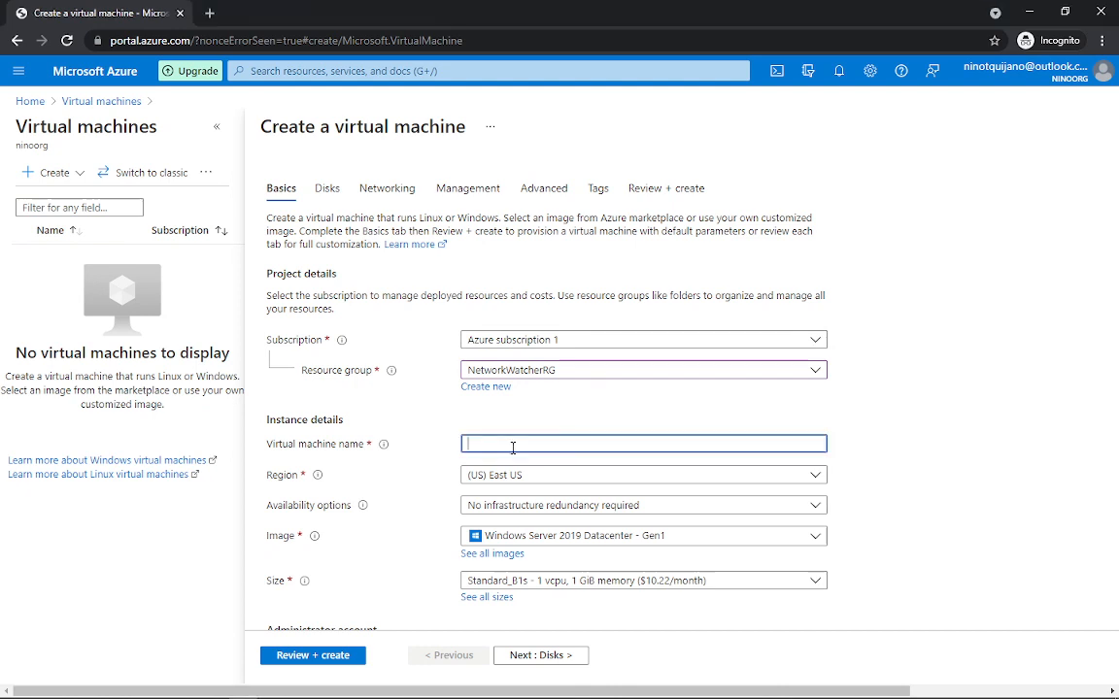
{"action": "type", "text": "nq-b11msv2"}
{"action": "left_click", "coordinate": [858, 422]}
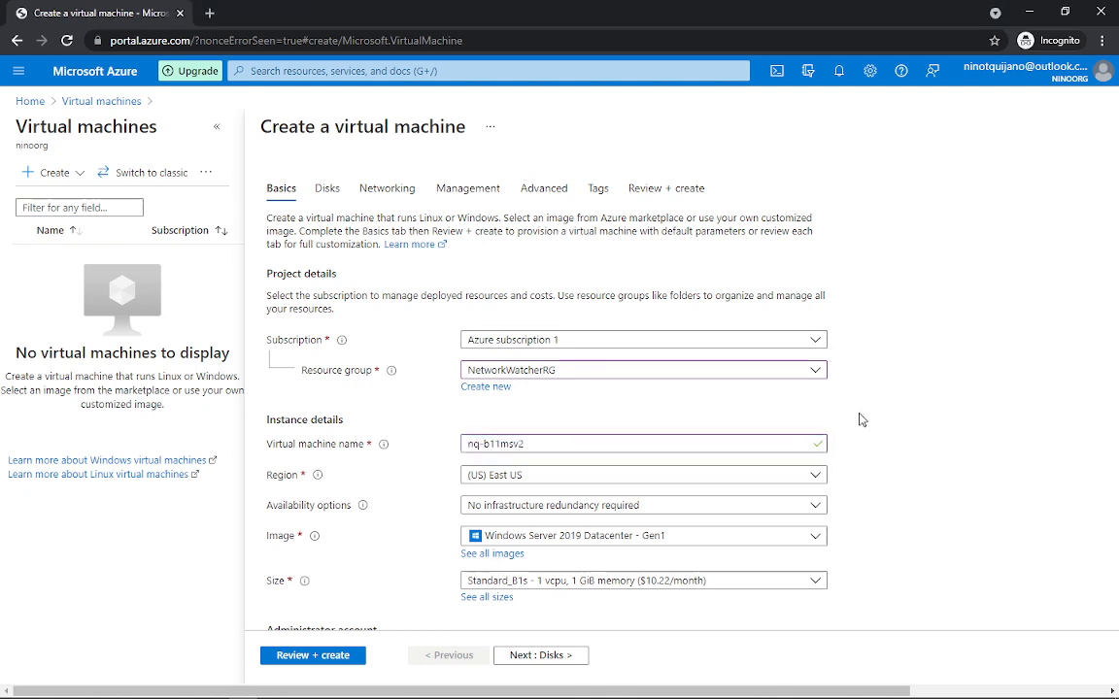
Step: Check the availability options, leaving No infrastructure redundancy required
{"action": "scroll", "coordinate": [859, 420], "scroll_direction": "down", "scroll_amount": 1}
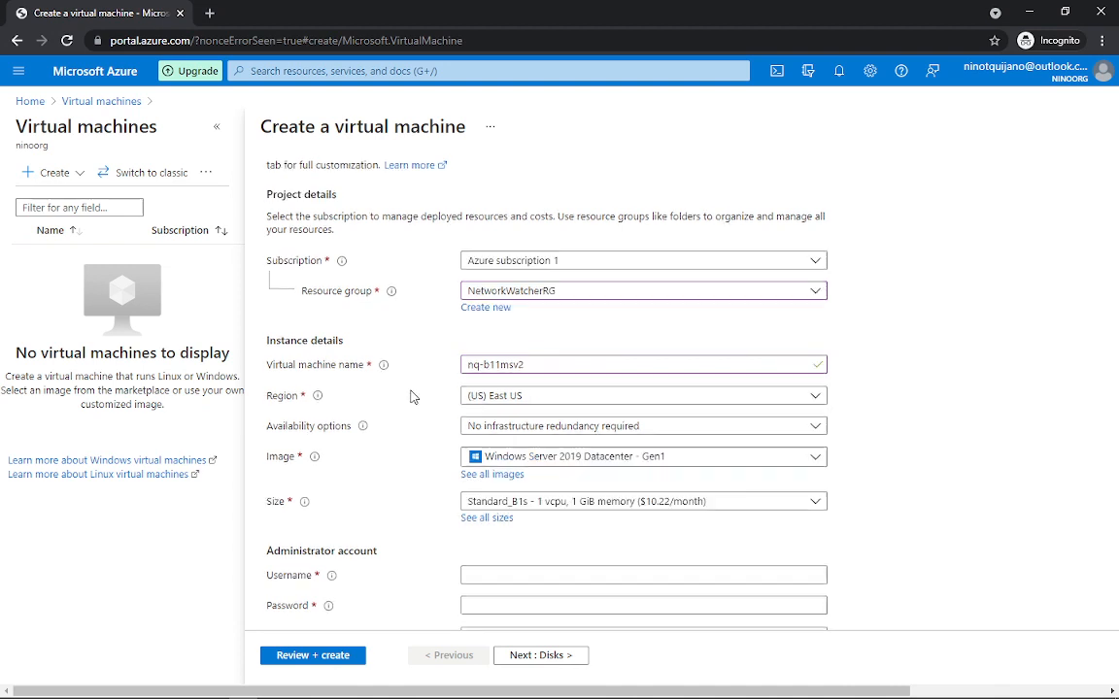
{"action": "scroll", "coordinate": [412, 389], "scroll_direction": "down", "scroll_amount": 1}
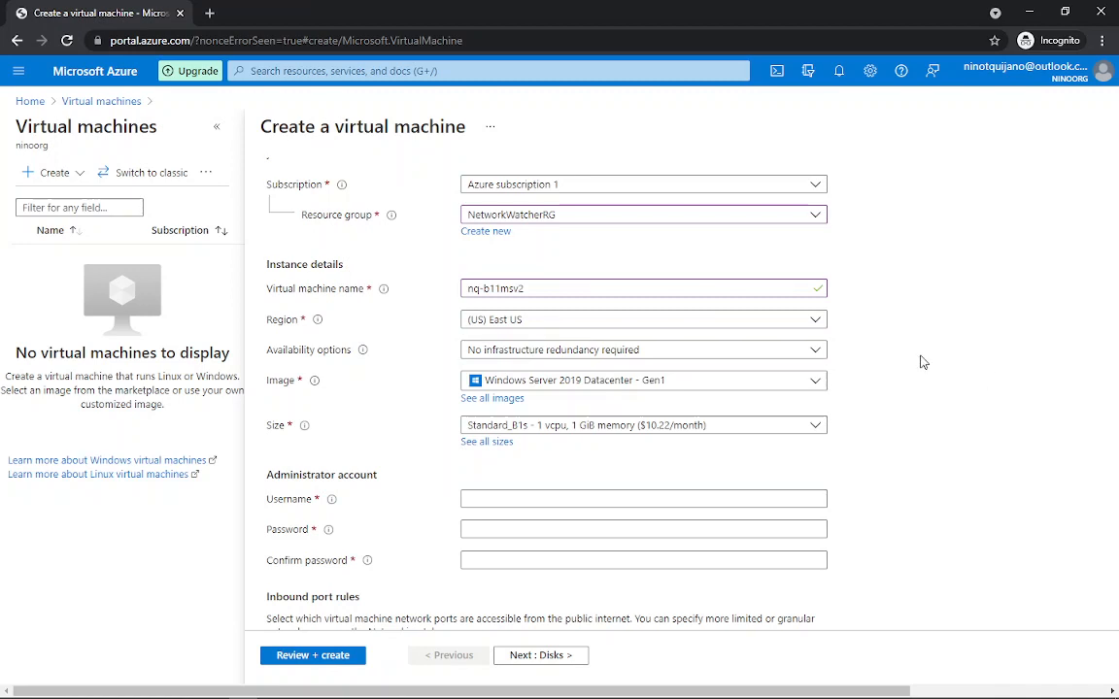
{"action": "left_click", "coordinate": [816, 354]}
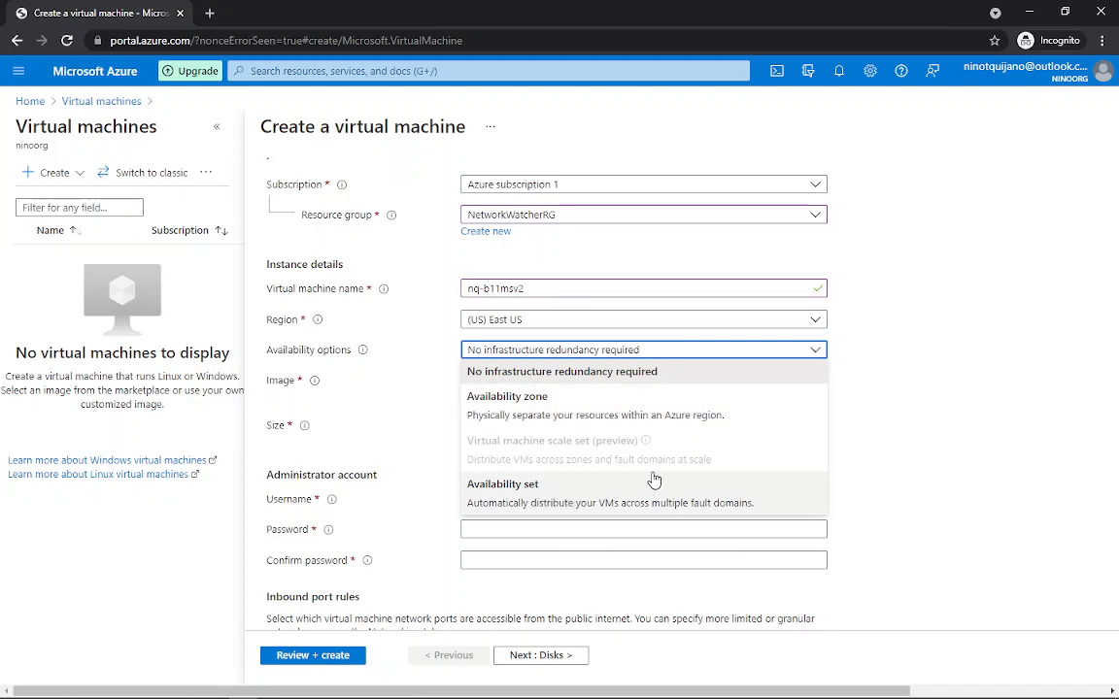
{"action": "left_click", "coordinate": [887, 450]}
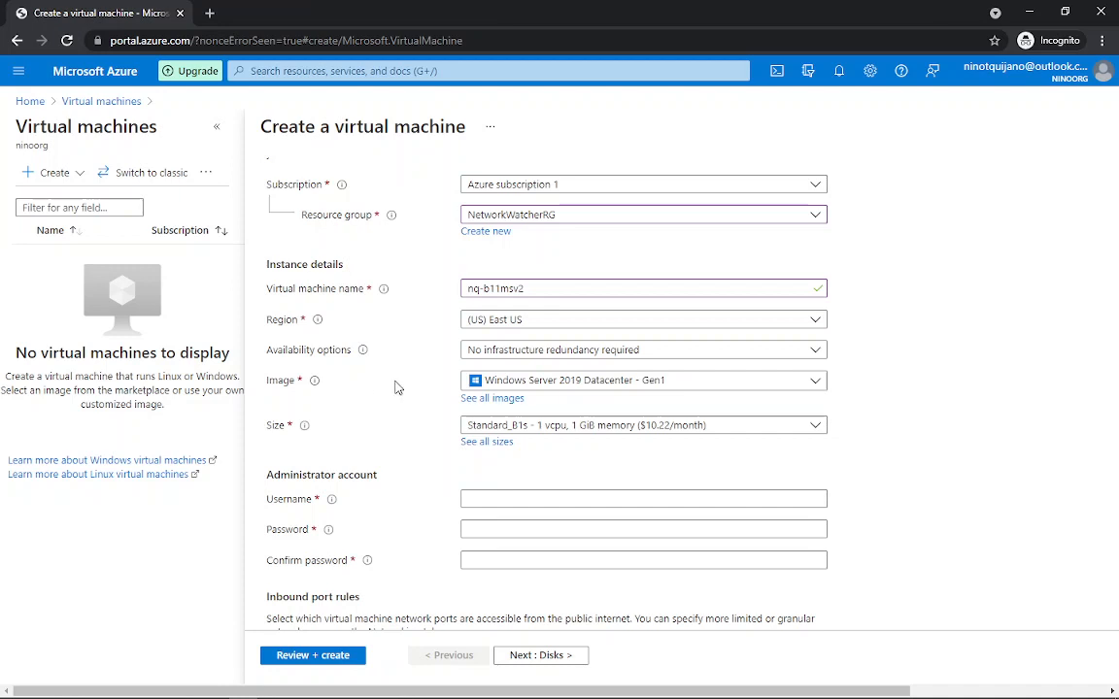
{"action": "left_click", "coordinate": [820, 387]}
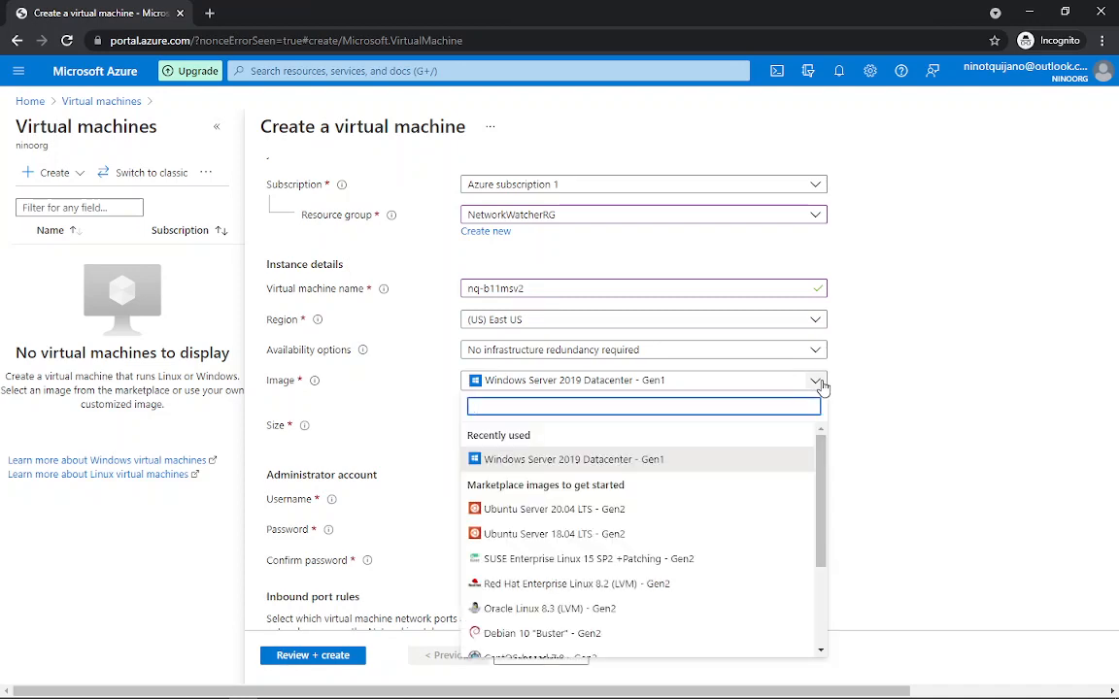
{"action": "left_click_drag", "start_coordinate": [821, 448], "coordinate": [823, 473]}
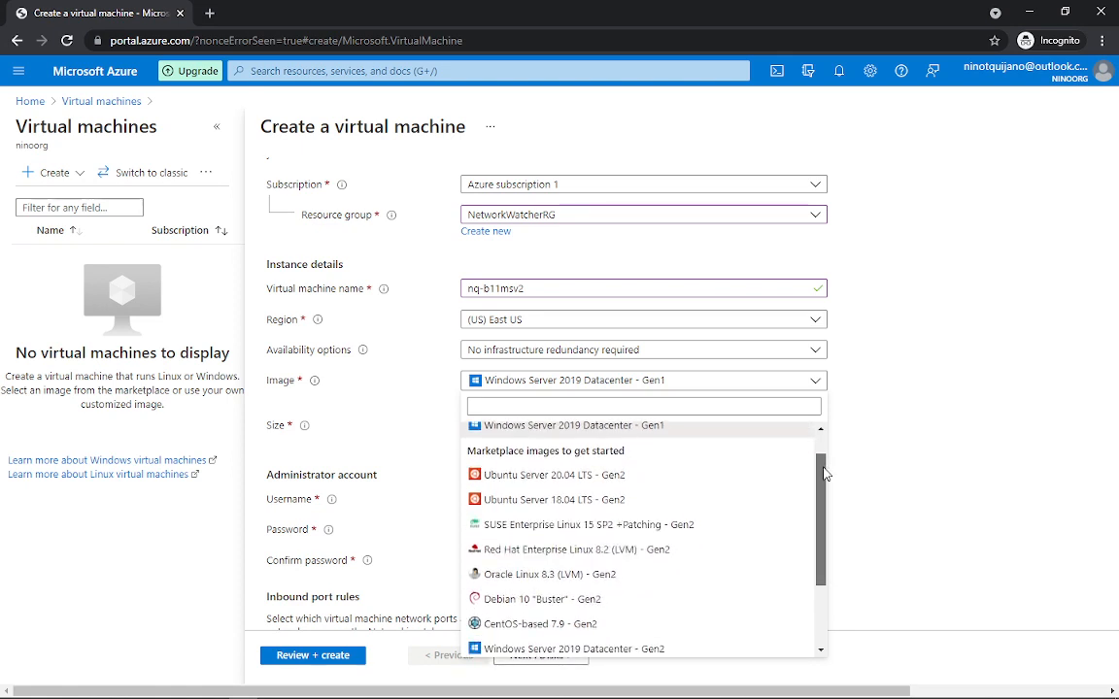
{"action": "left_click_drag", "start_coordinate": [825, 473], "coordinate": [824, 481]}
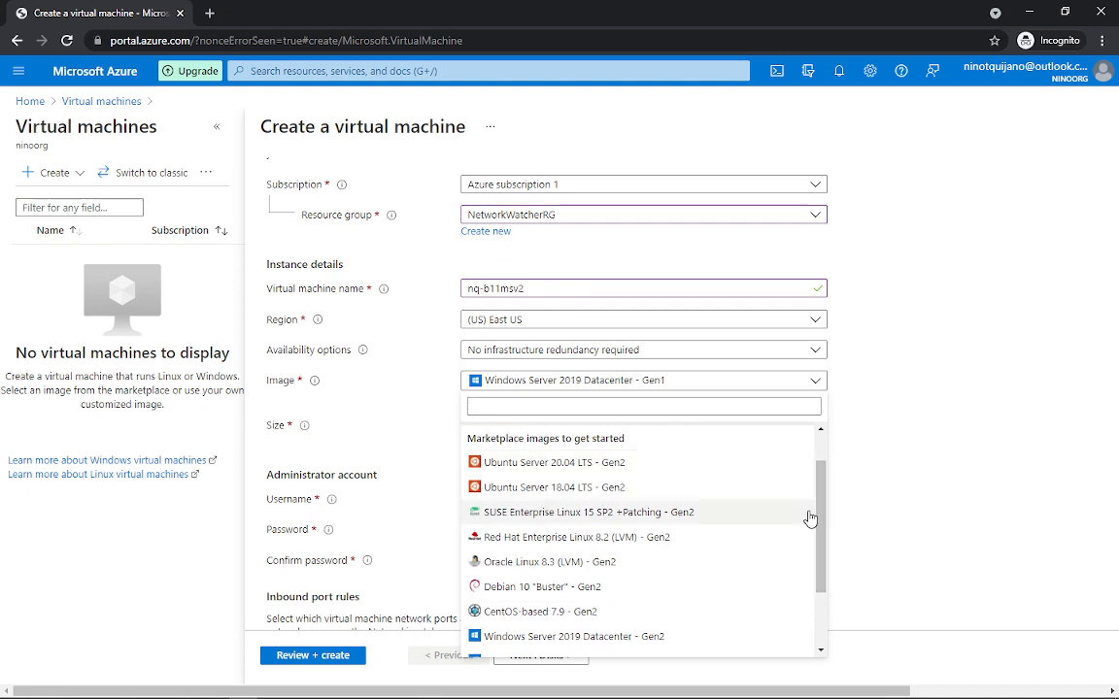
{"action": "left_click_drag", "start_coordinate": [822, 497], "coordinate": [819, 553]}
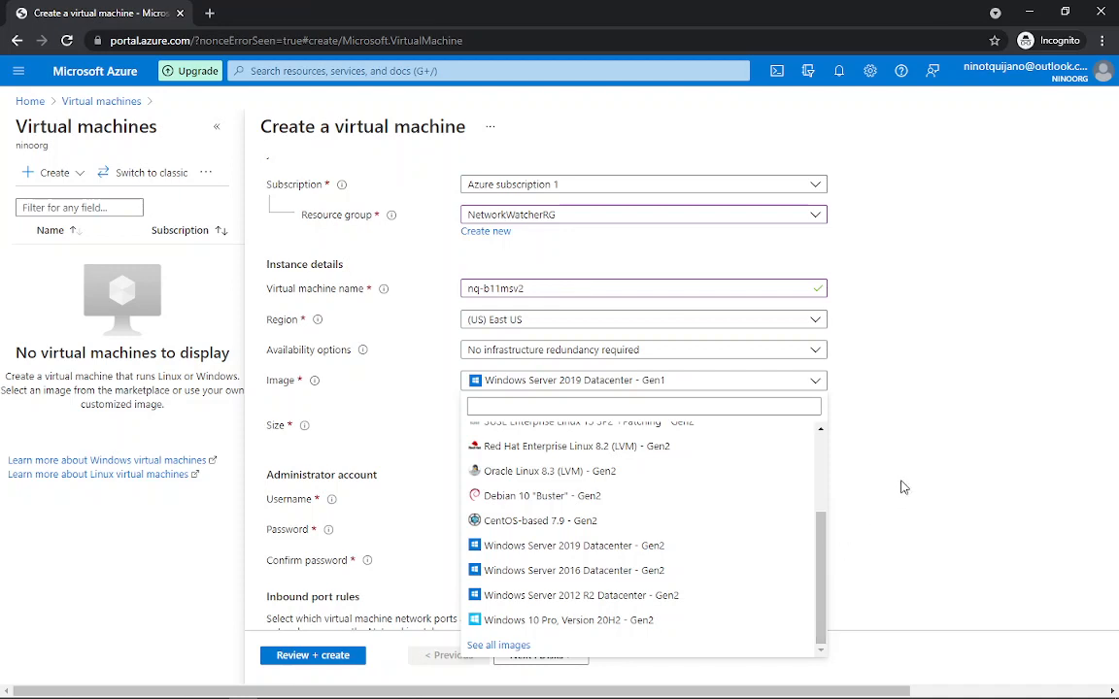
{"action": "left_click_drag", "start_coordinate": [819, 525], "coordinate": [827, 463]}
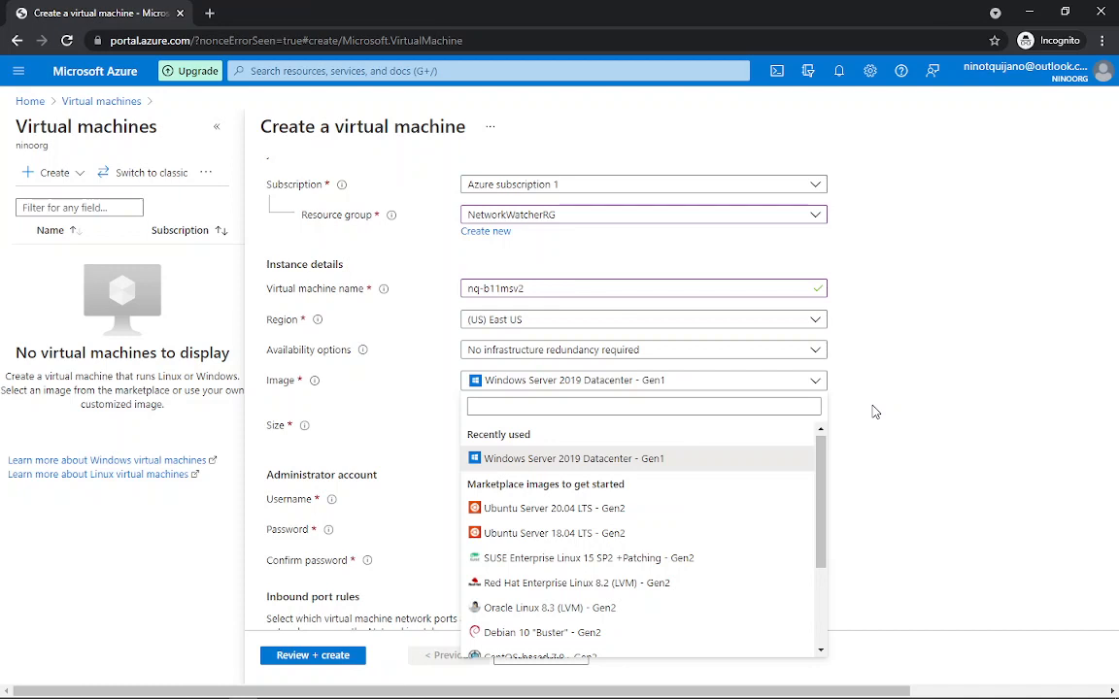
{"action": "left_click", "coordinate": [874, 411]}
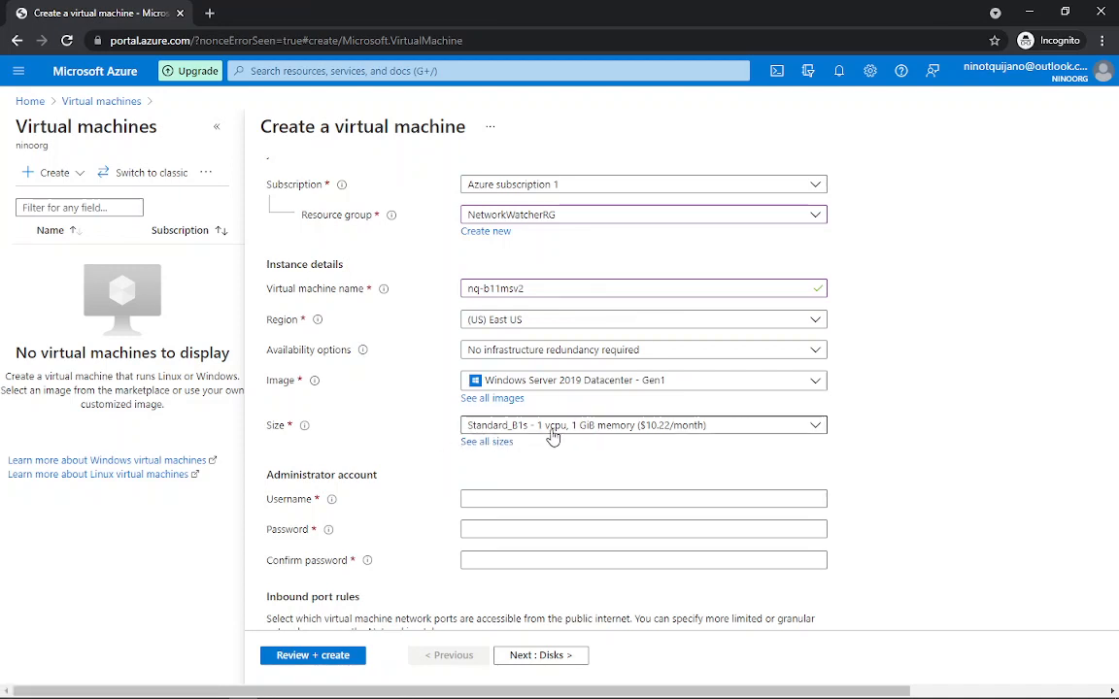
{"action": "left_click", "coordinate": [821, 430]}
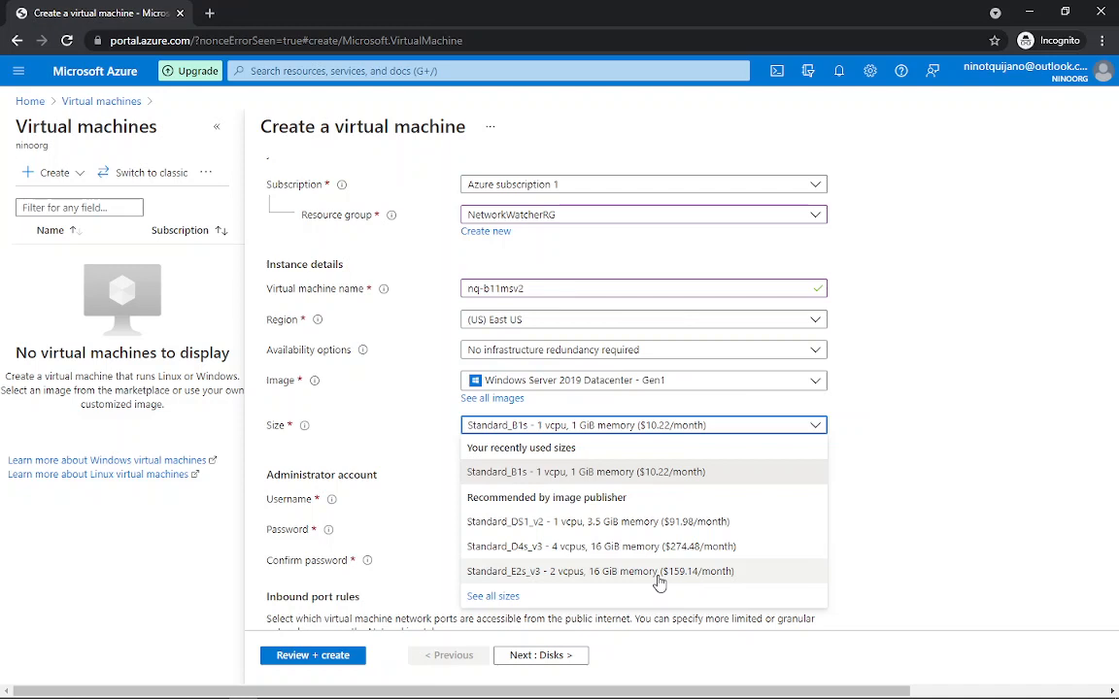
{"action": "left_click", "coordinate": [858, 408]}
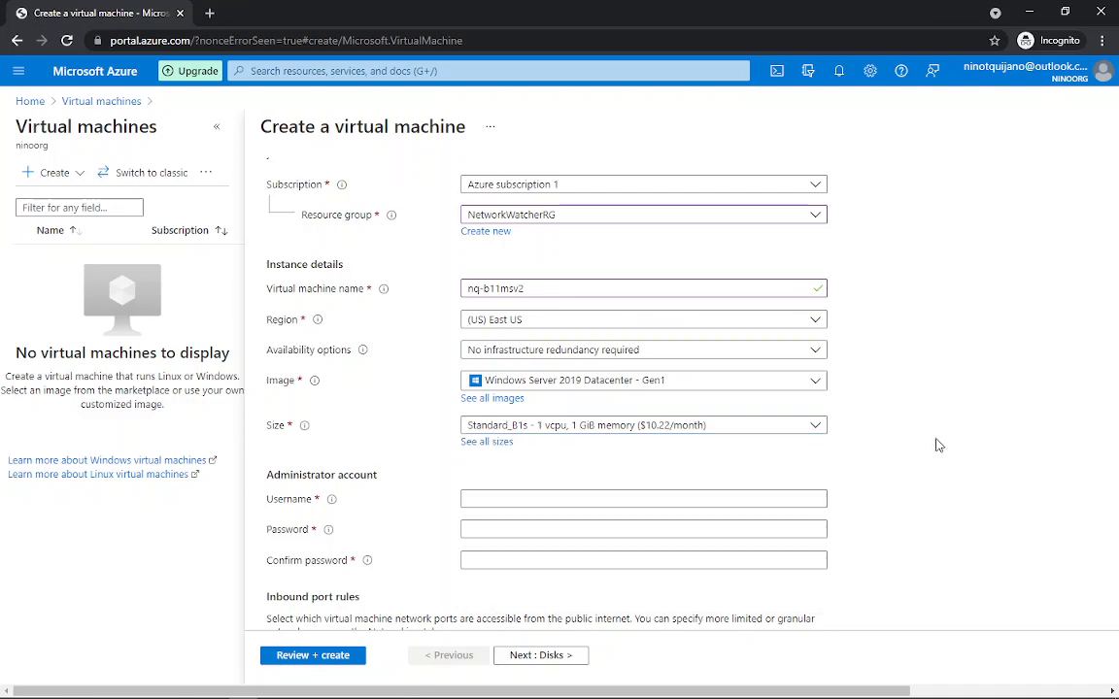
Step: Enter itadminsstrator as the administrator username
{"action": "left_click", "coordinate": [529, 499]}
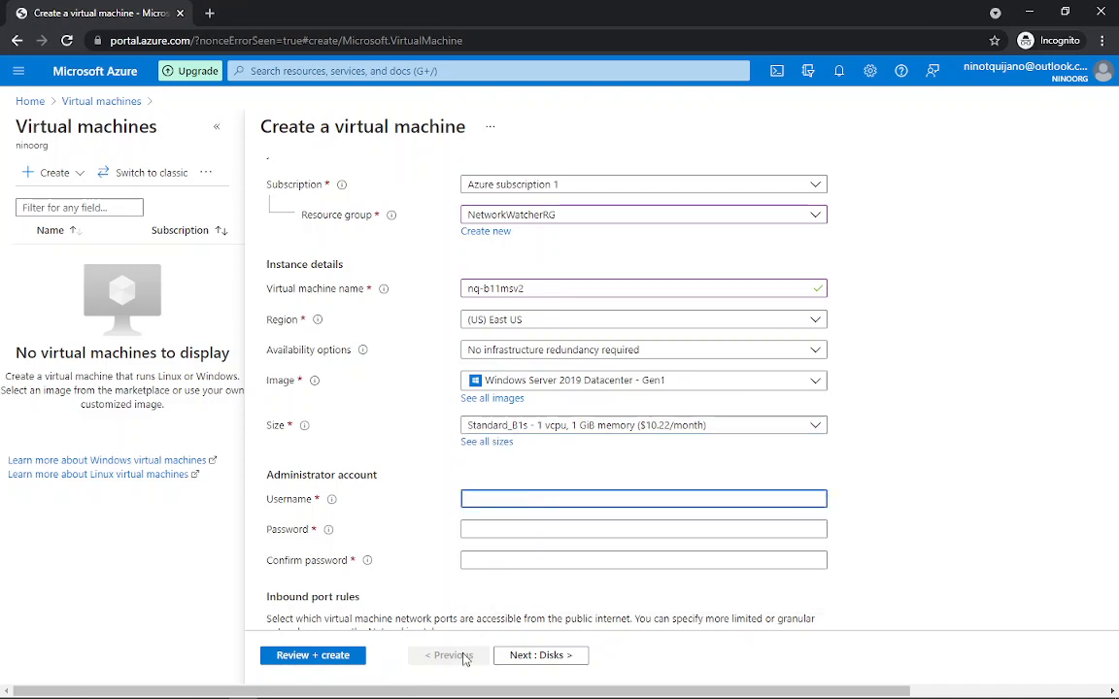
{"action": "left_click", "coordinate": [416, 688]}
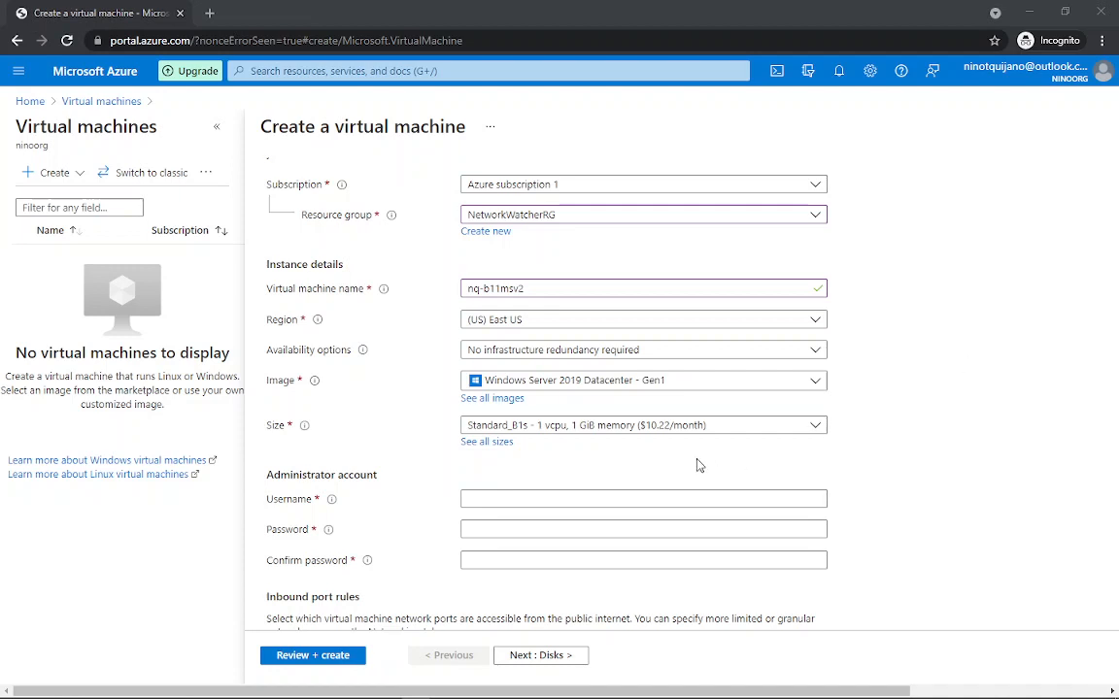
{"action": "left_click", "coordinate": [499, 500]}
{"action": "type", "text": "ita"}
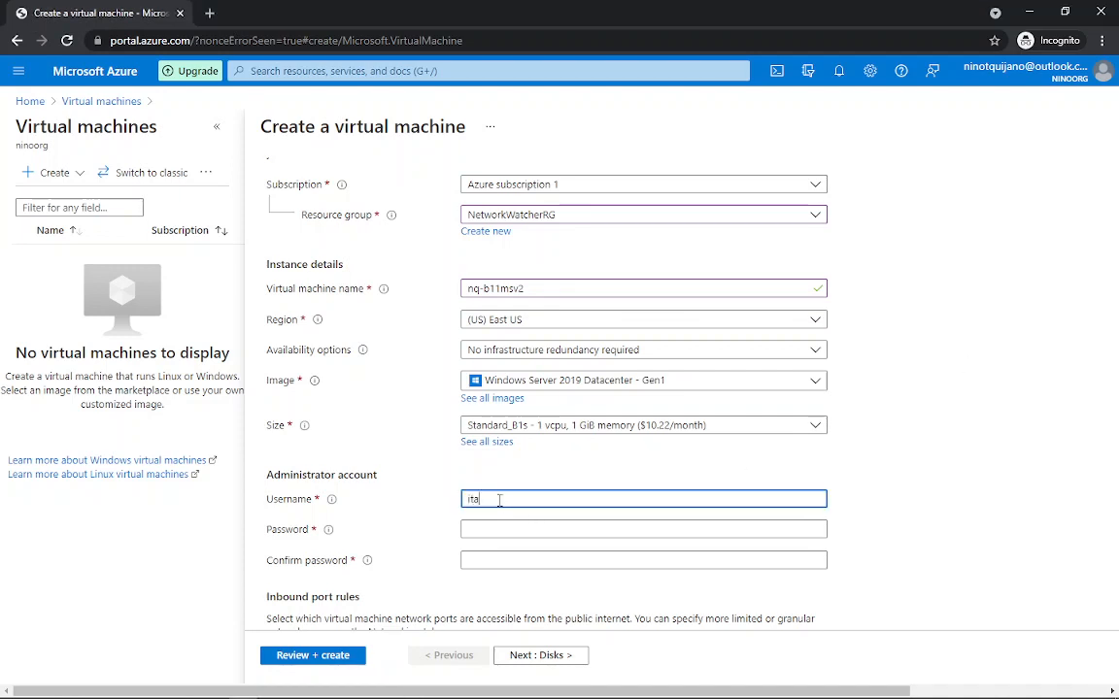
{"action": "type", "text": "dminsstra"}
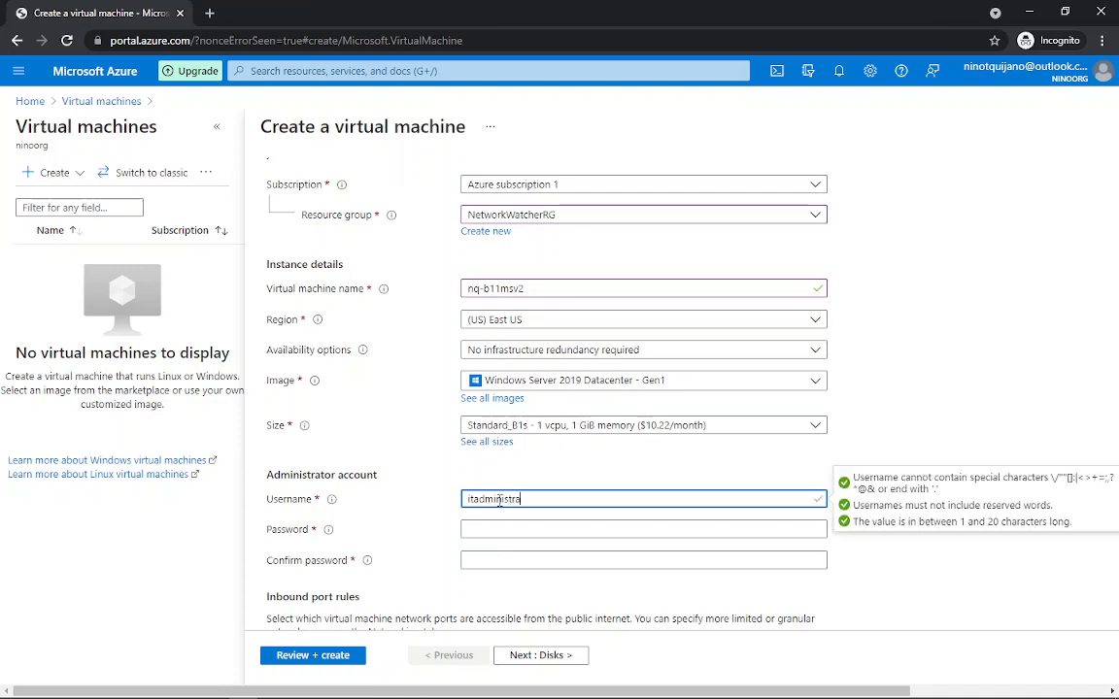
{"action": "type", "text": "tor"}
Step: Paste the administrator password into Password and Confirm password
{"action": "left_click", "coordinate": [507, 529]}
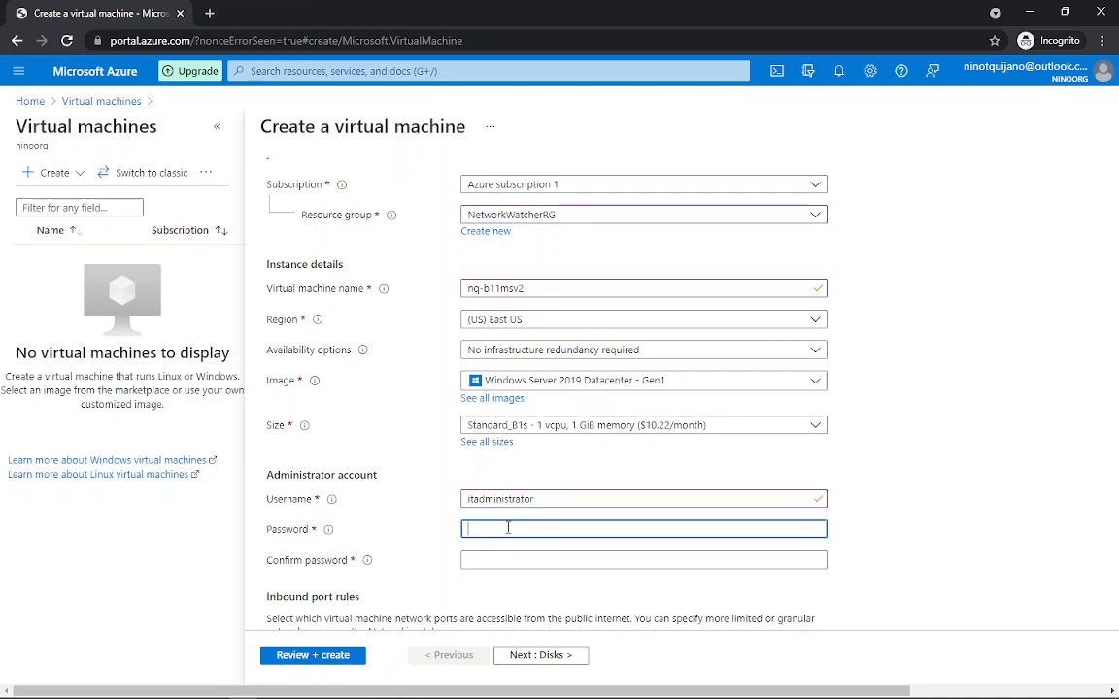
{"action": "key", "text": "ctrl+v"}
{"action": "key", "text": "Tab"}
{"action": "key", "text": "ctrl+v"}
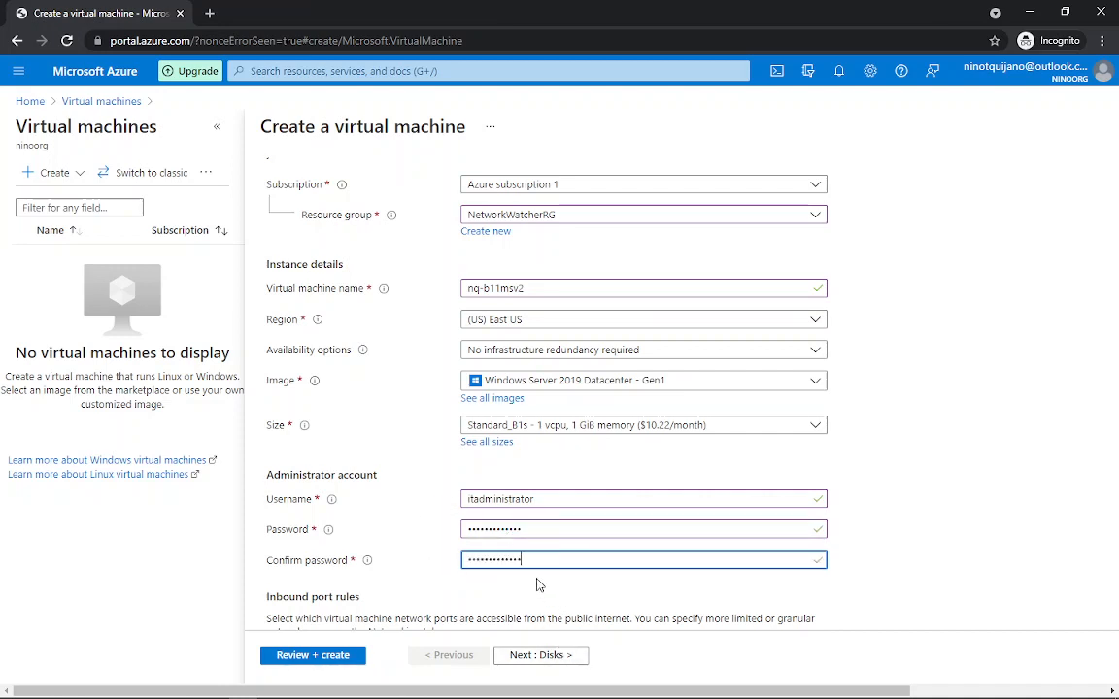
{"action": "left_click", "coordinate": [547, 657]}
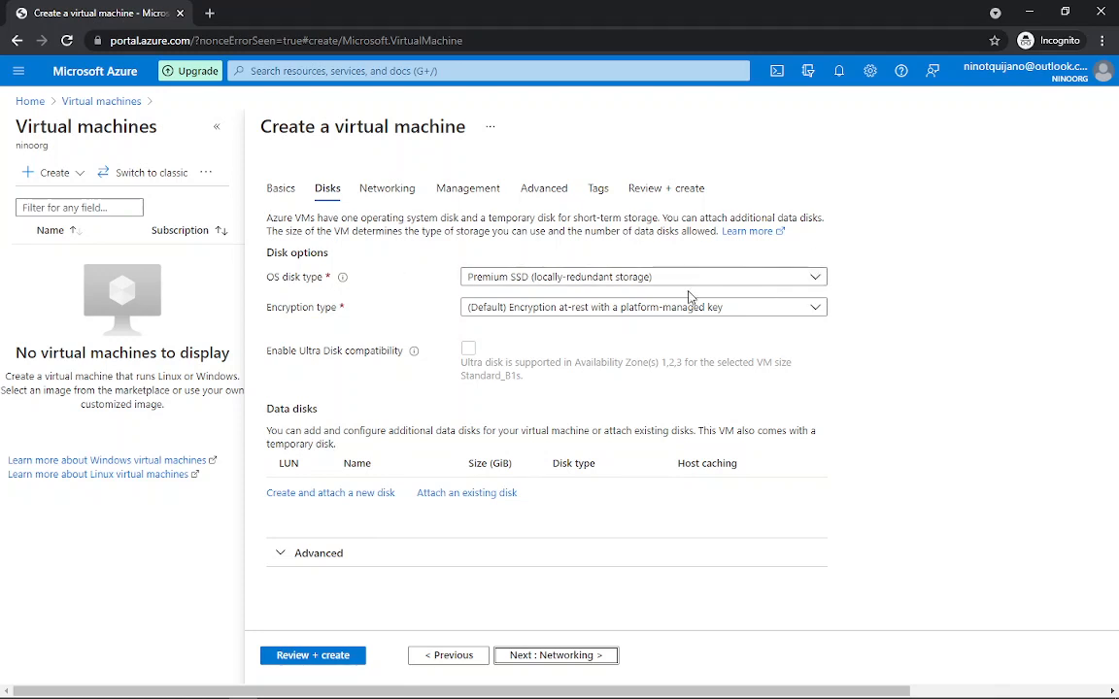
Step: Keep Premium SSD and default platform-managed encryption for the OS disk, and review the advanced disk options
{"action": "left_click", "coordinate": [822, 281]}
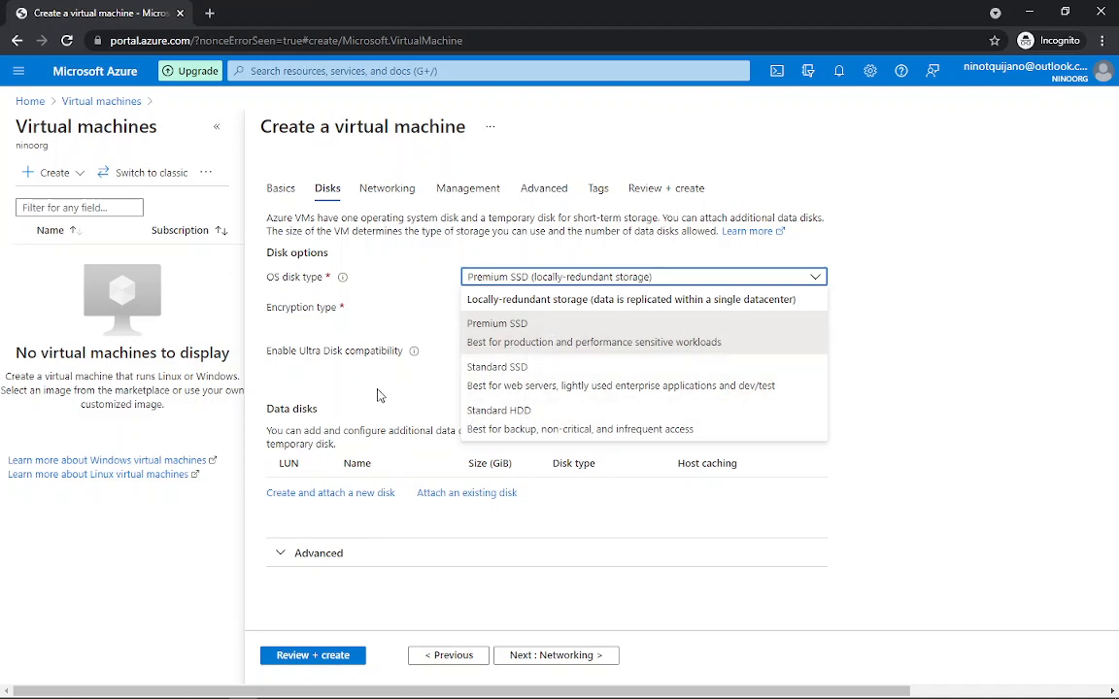
{"action": "left_click", "coordinate": [381, 391]}
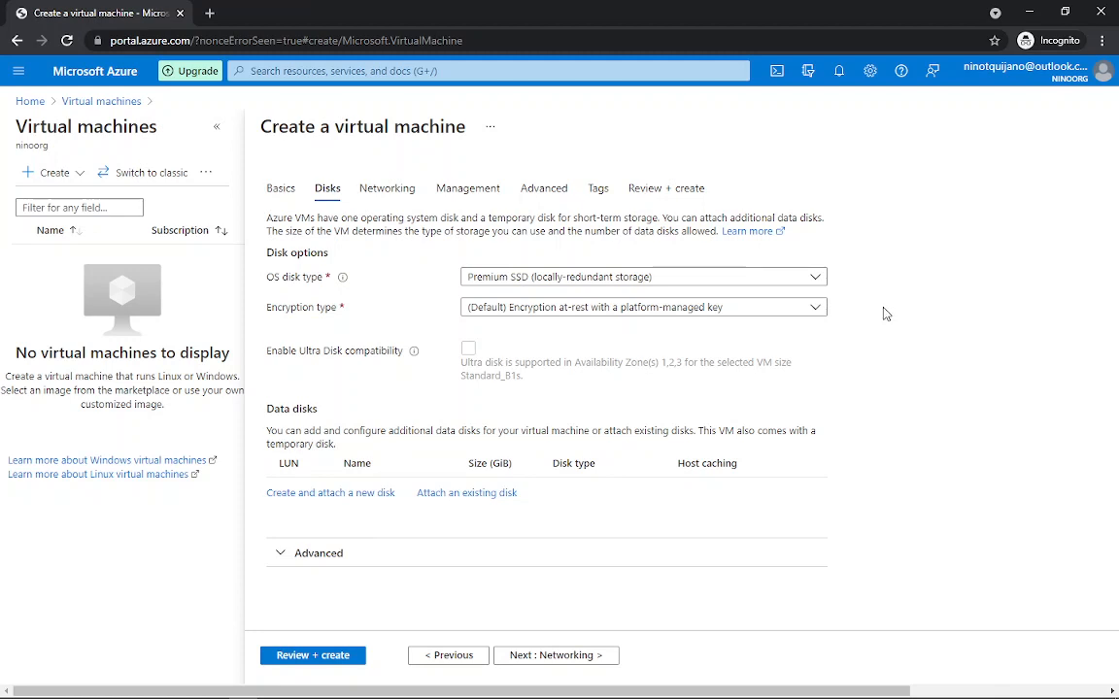
{"action": "left_click", "coordinate": [821, 315]}
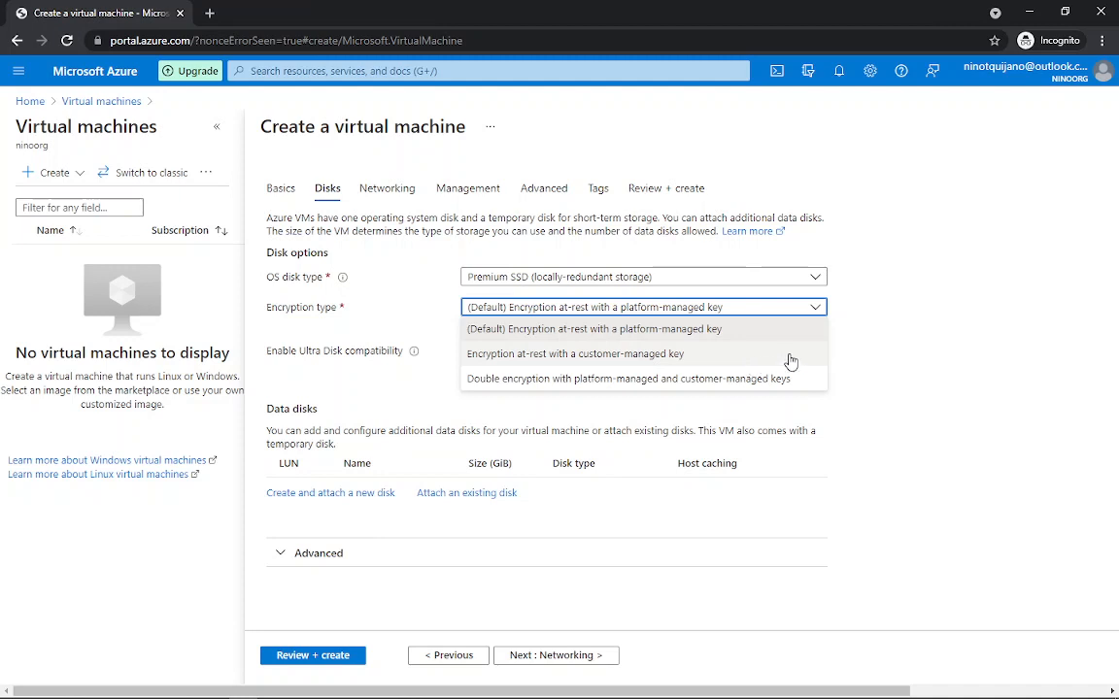
{"action": "left_click", "coordinate": [880, 351]}
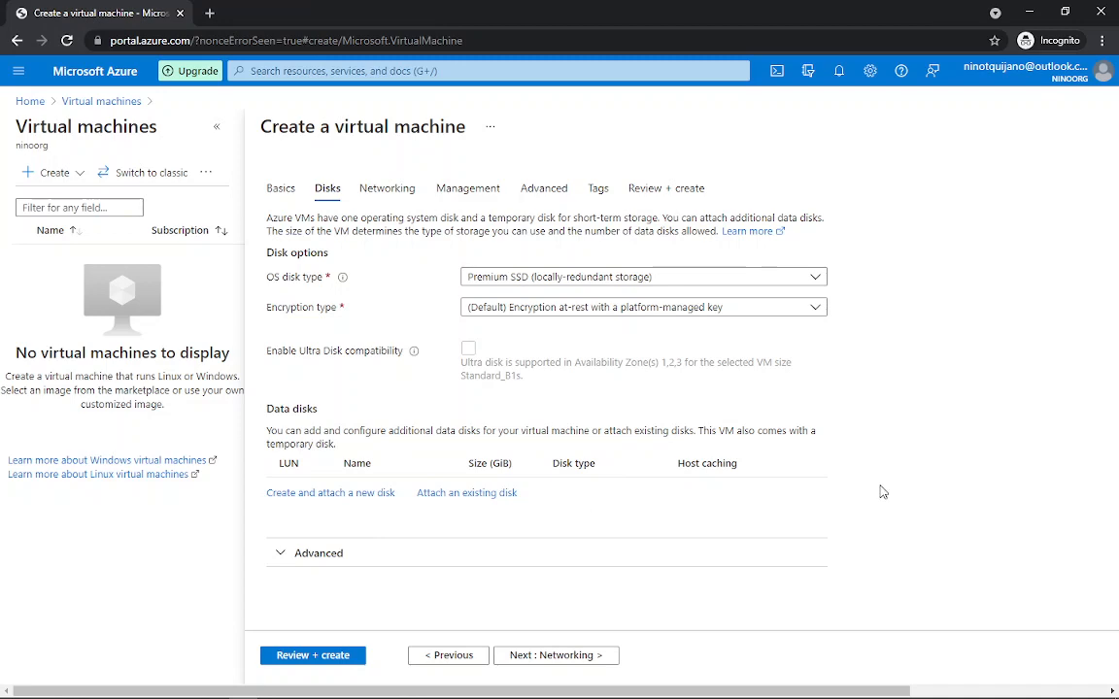
{"action": "left_click", "coordinate": [347, 554]}
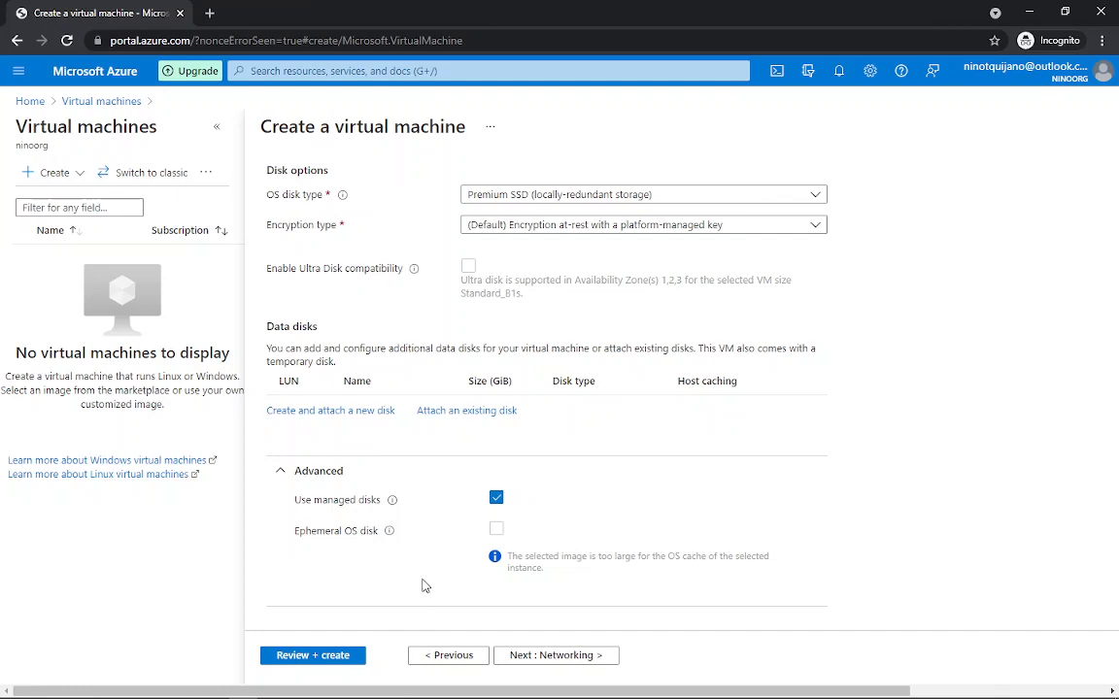
{"action": "left_click", "coordinate": [564, 656]}
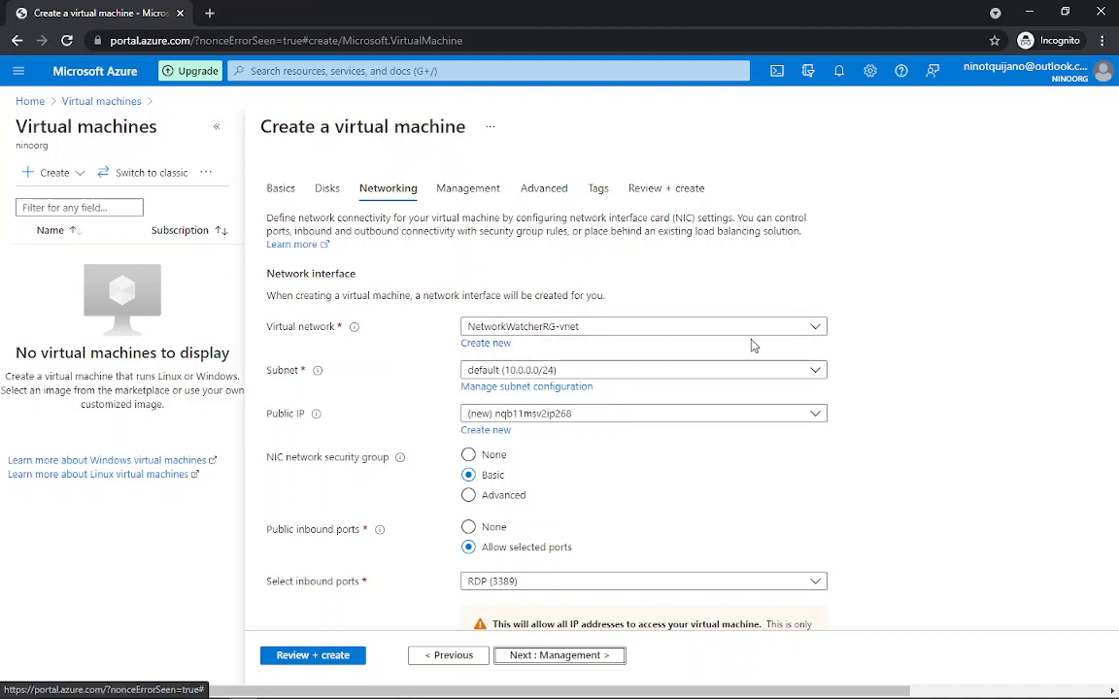
Step: Select NetworkWatcherRG-vnet as the virtual network, then start a new virtual network
{"action": "left_click", "coordinate": [819, 327]}
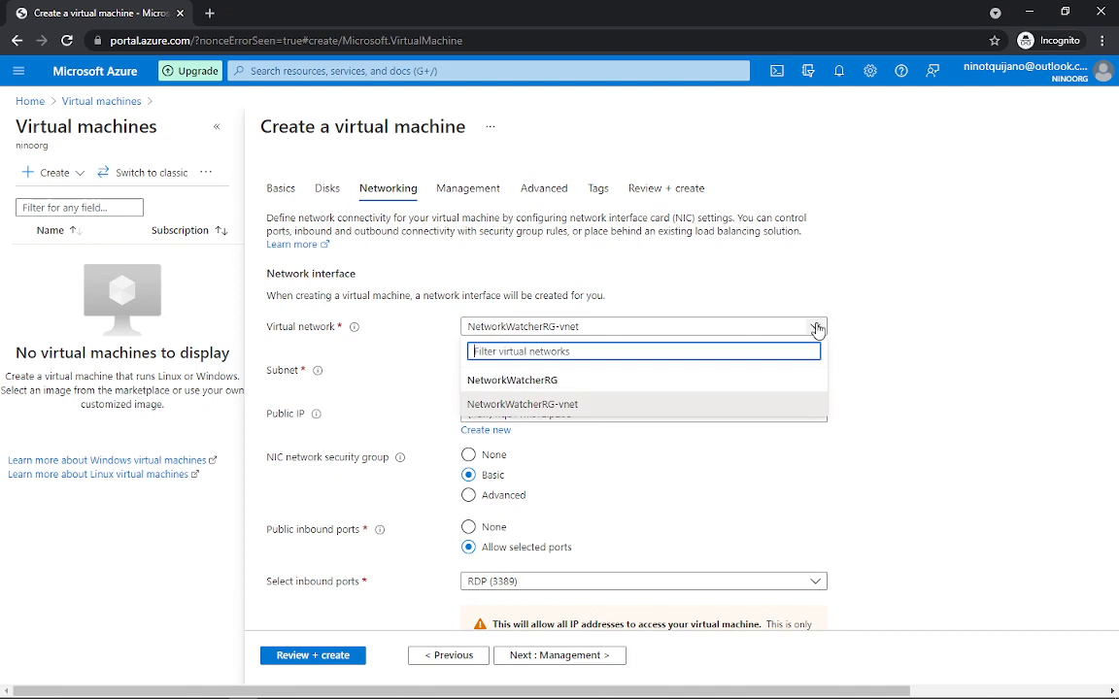
{"action": "left_click", "coordinate": [556, 406]}
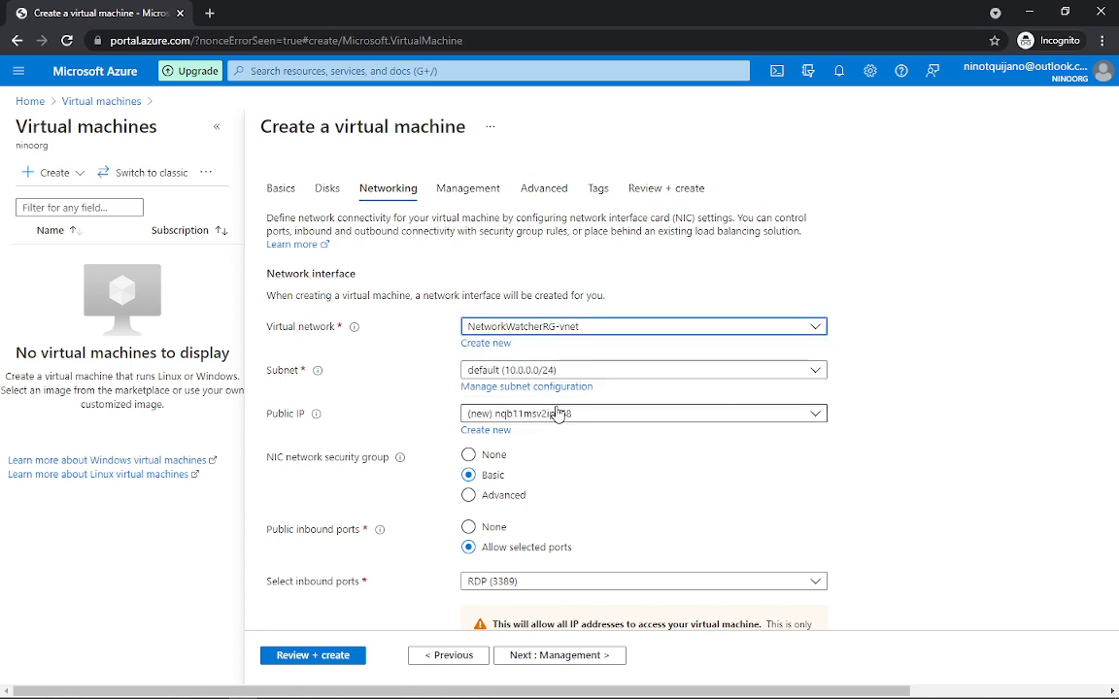
{"action": "left_click", "coordinate": [485, 343]}
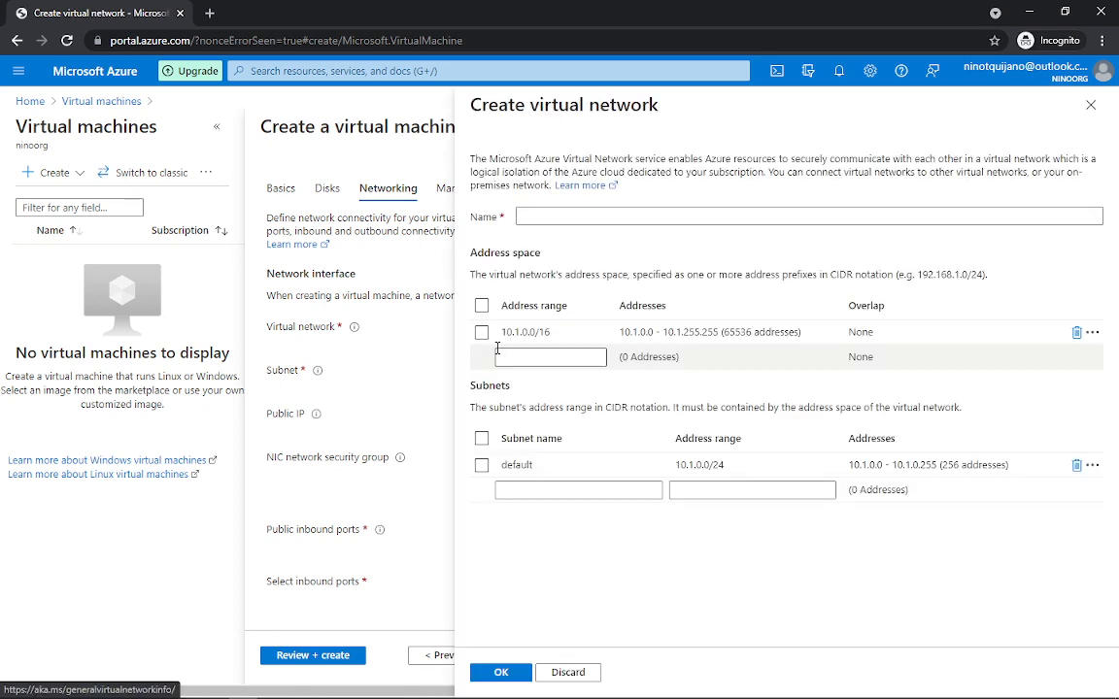
Step: Discard the Create virtual network panel without naming or creating a network
{"action": "left_click", "coordinate": [524, 220]}
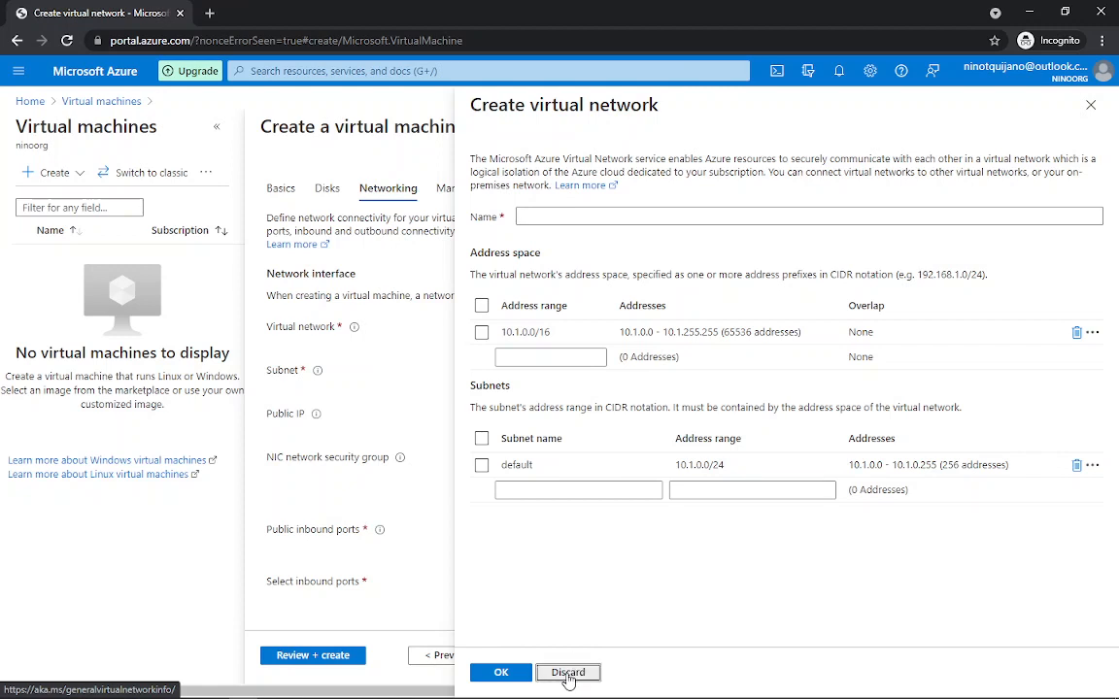
{"action": "left_click", "coordinate": [568, 674]}
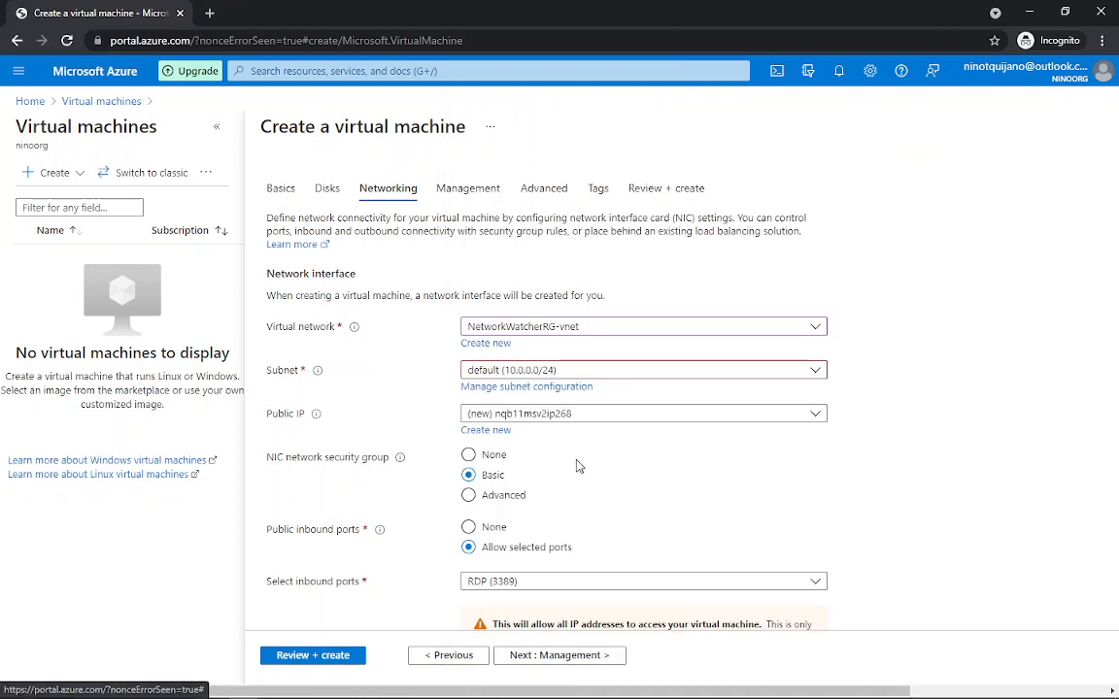
{"action": "scroll", "coordinate": [398, 420], "scroll_direction": "down", "scroll_amount": 2}
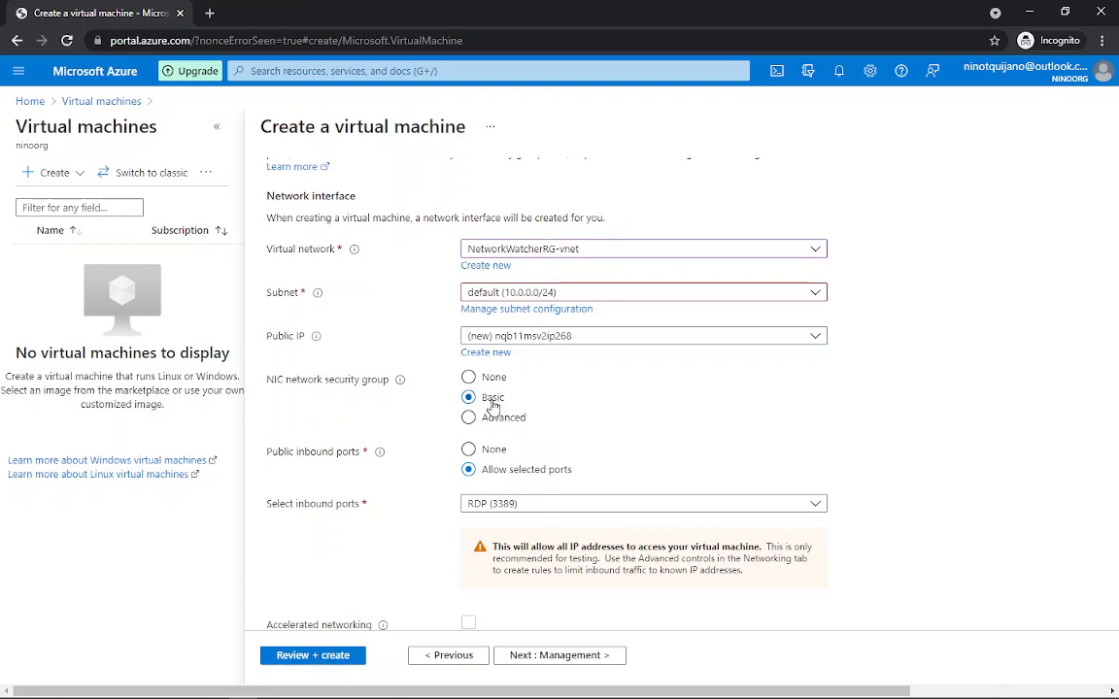
{"action": "scroll", "coordinate": [374, 413], "scroll_direction": "down", "scroll_amount": 2}
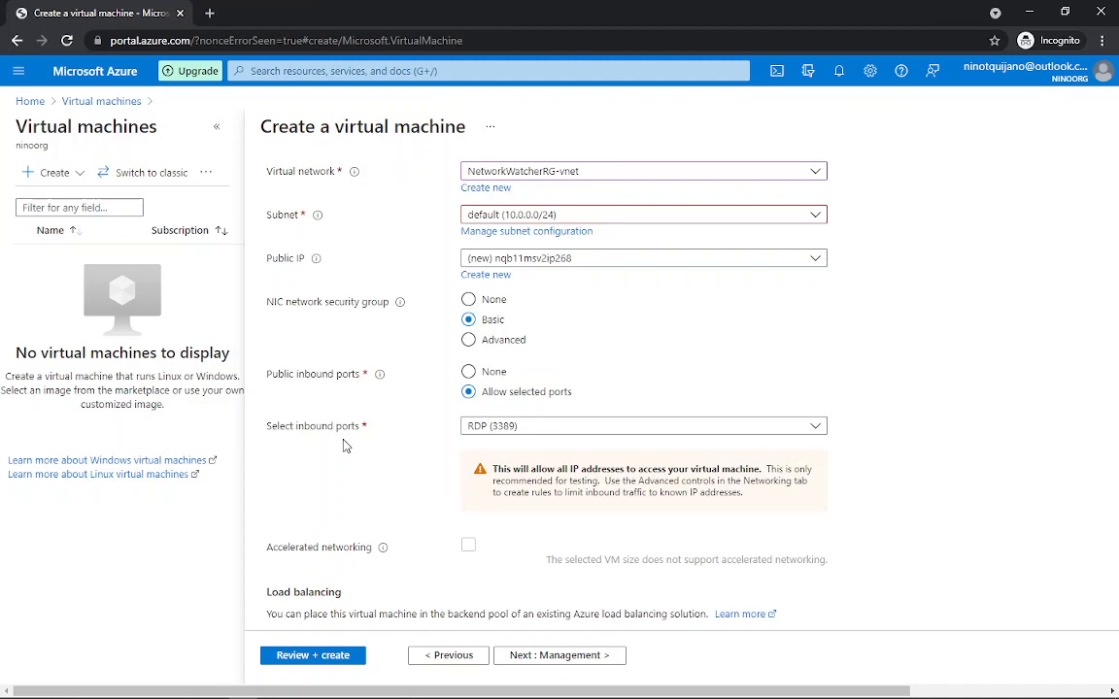
{"action": "left_click", "coordinate": [799, 427]}
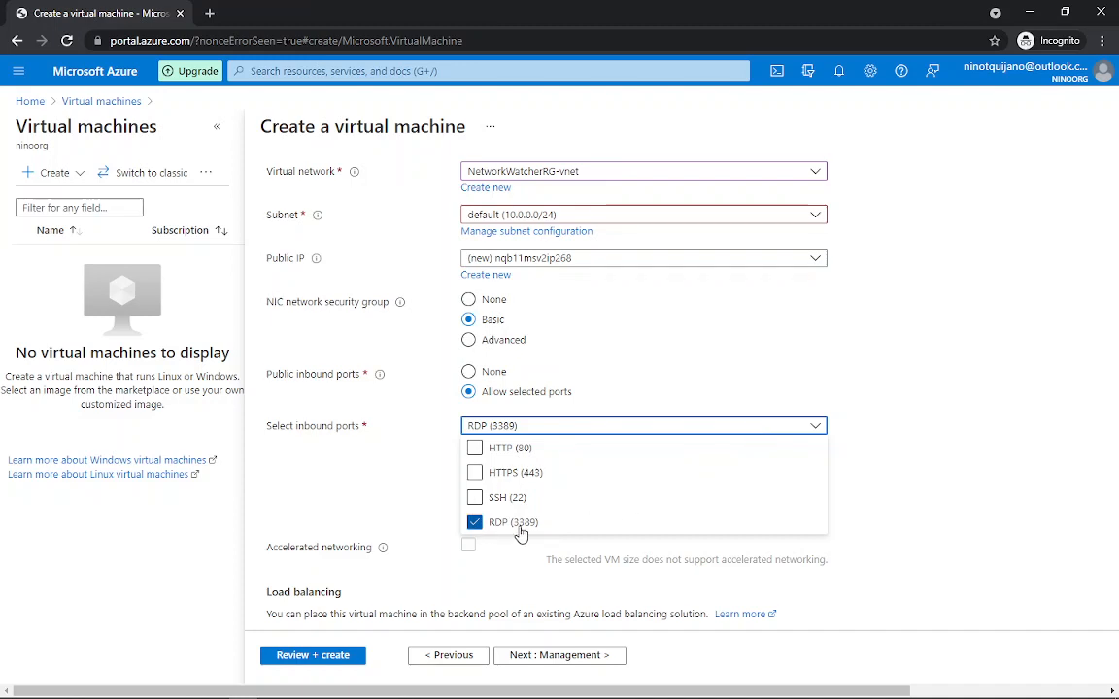
{"action": "left_click", "coordinate": [408, 489]}
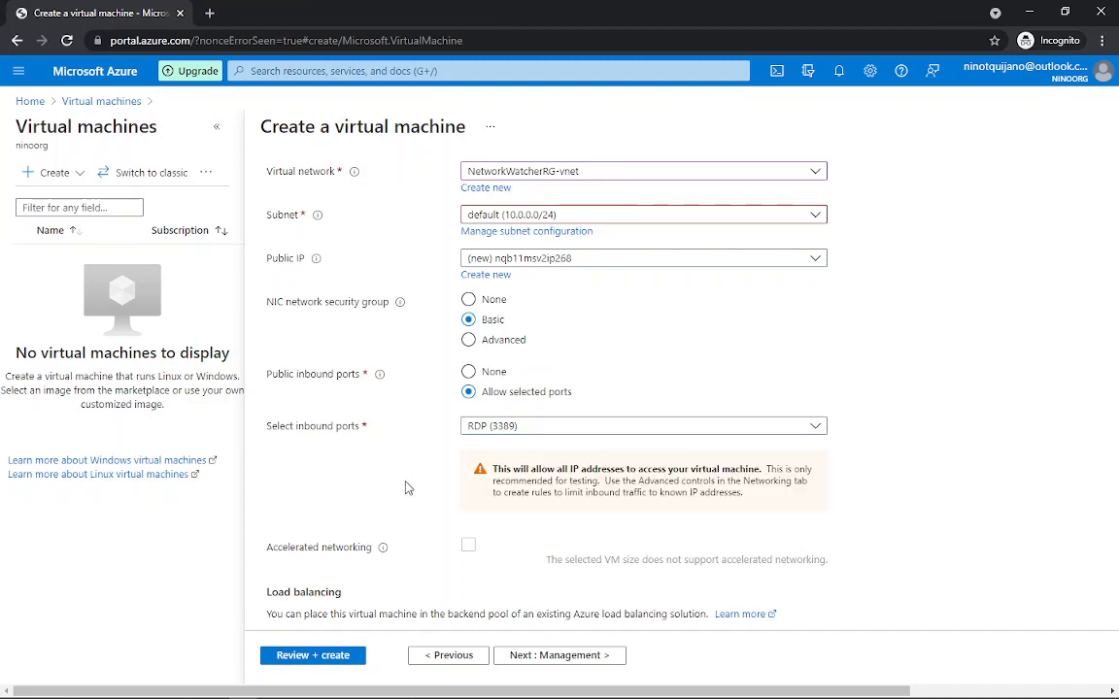
{"action": "scroll", "coordinate": [408, 485], "scroll_direction": "down", "scroll_amount": 1}
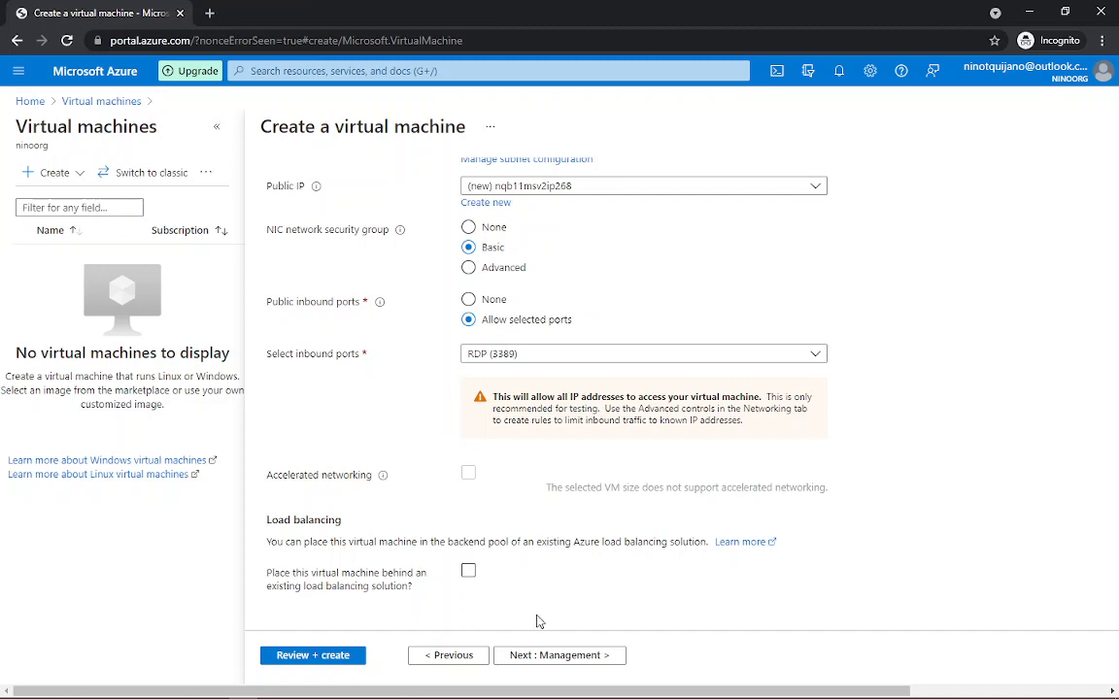
{"action": "left_click", "coordinate": [571, 661]}
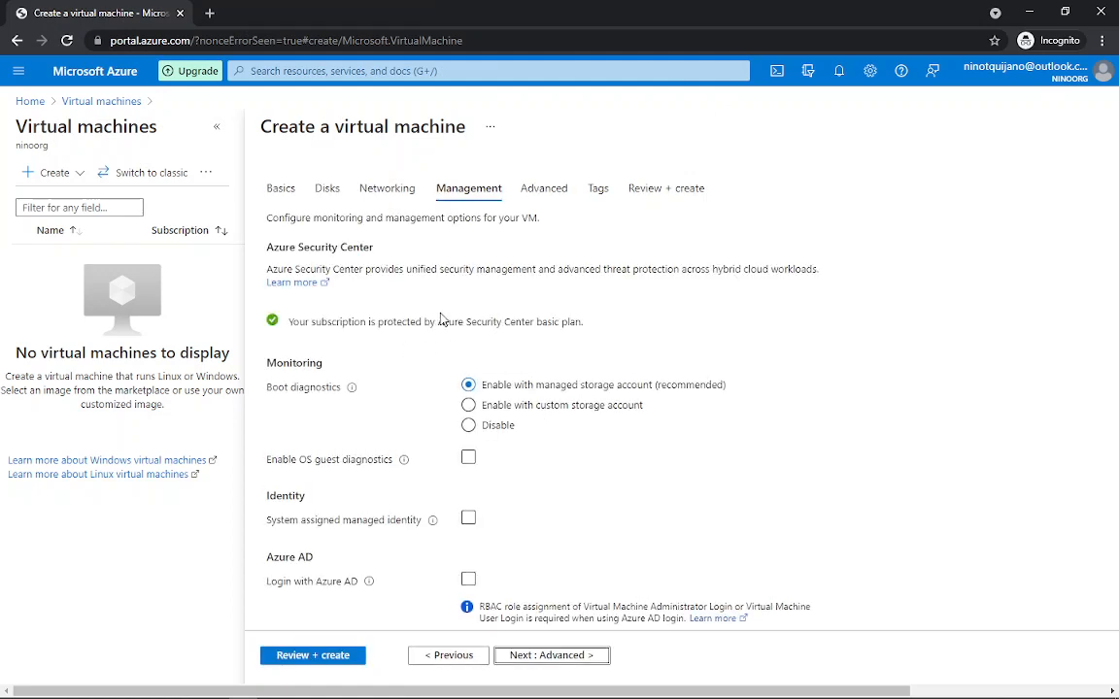
Step: Review the Management tab, then bring up the extensions list on the Advanced tab
{"action": "scroll", "coordinate": [398, 286], "scroll_direction": "down", "scroll_amount": 2}
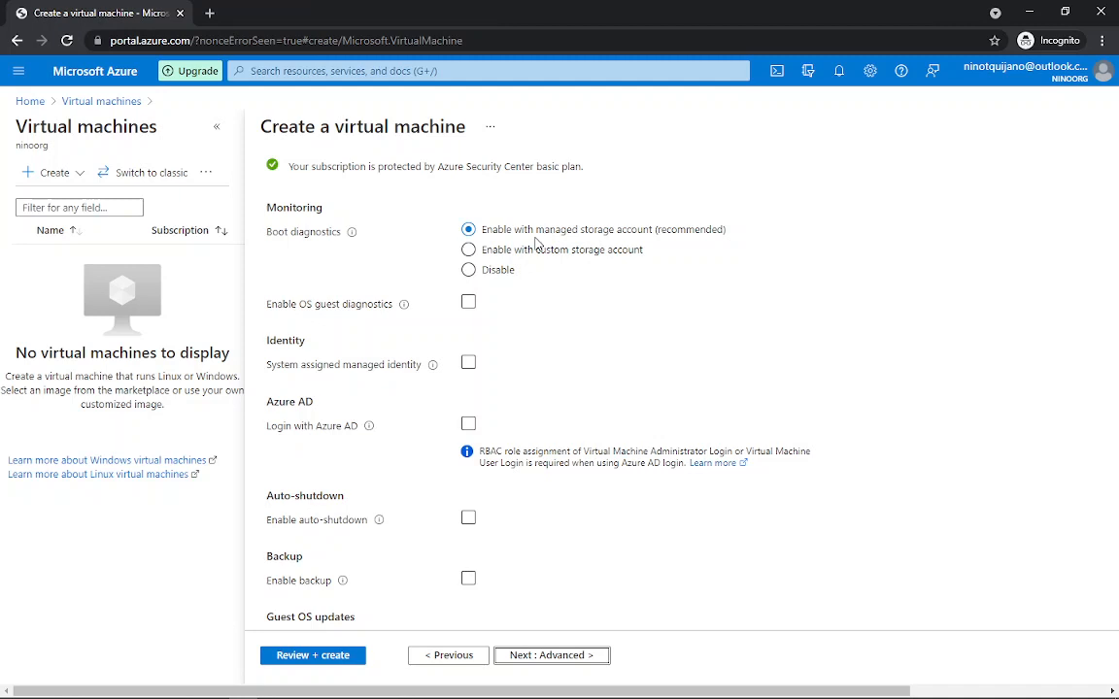
{"action": "scroll", "coordinate": [646, 282], "scroll_direction": "down", "scroll_amount": 1}
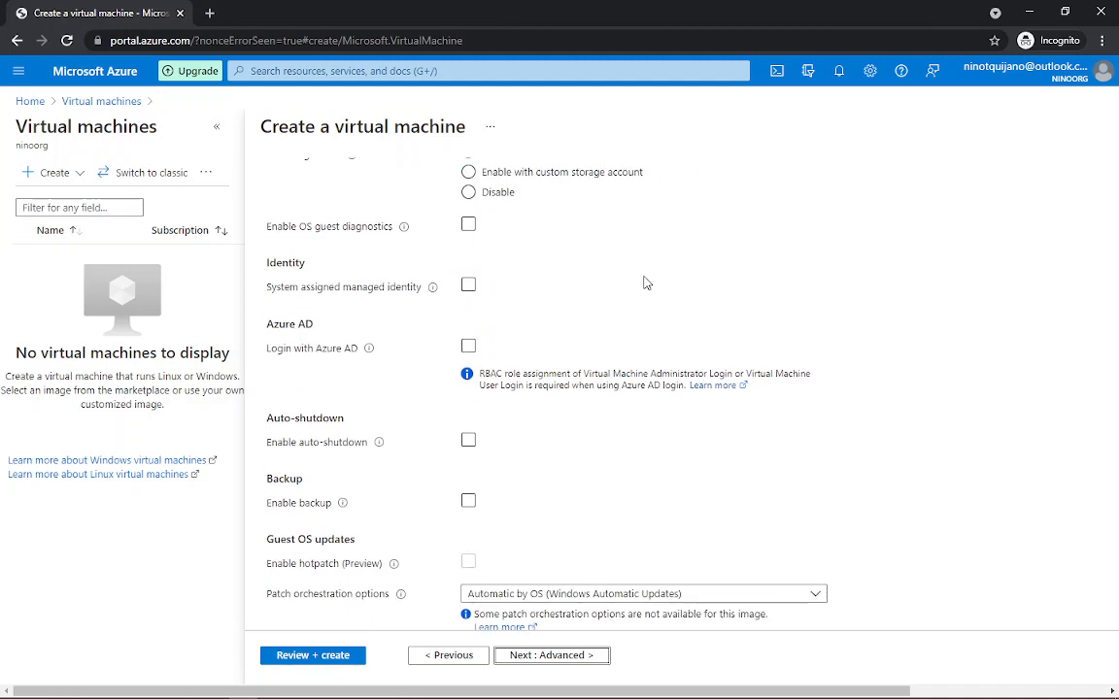
{"action": "scroll", "coordinate": [636, 280], "scroll_direction": "up", "scroll_amount": 1}
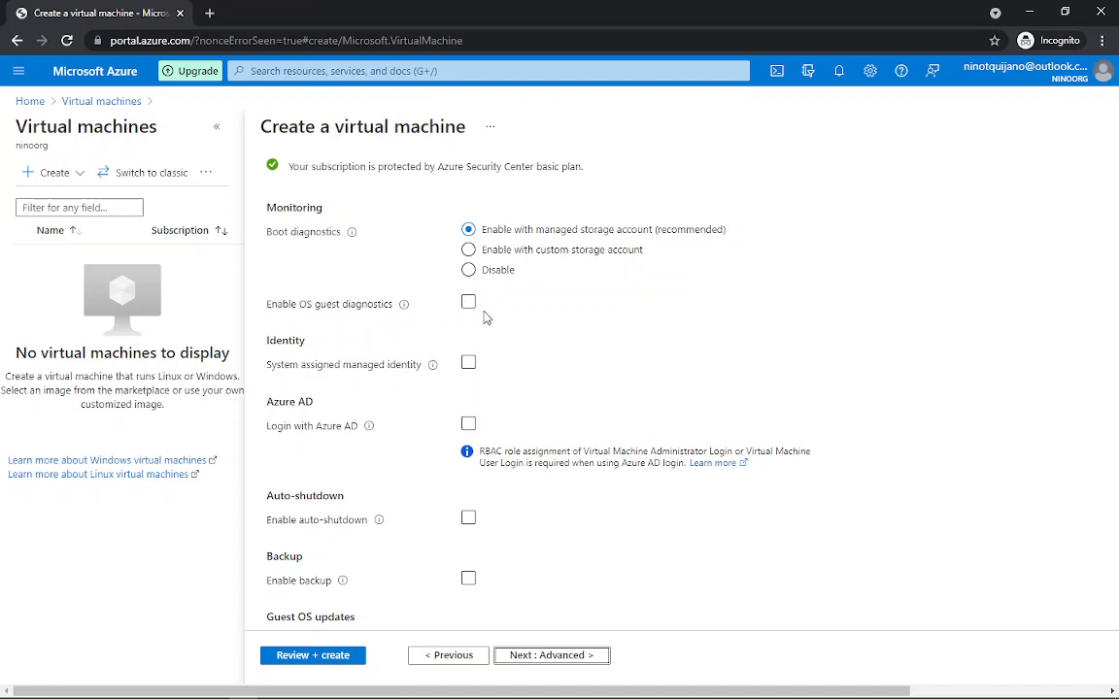
{"action": "left_click", "coordinate": [470, 304]}
{"action": "scroll", "coordinate": [523, 471], "scroll_direction": "down", "scroll_amount": 2}
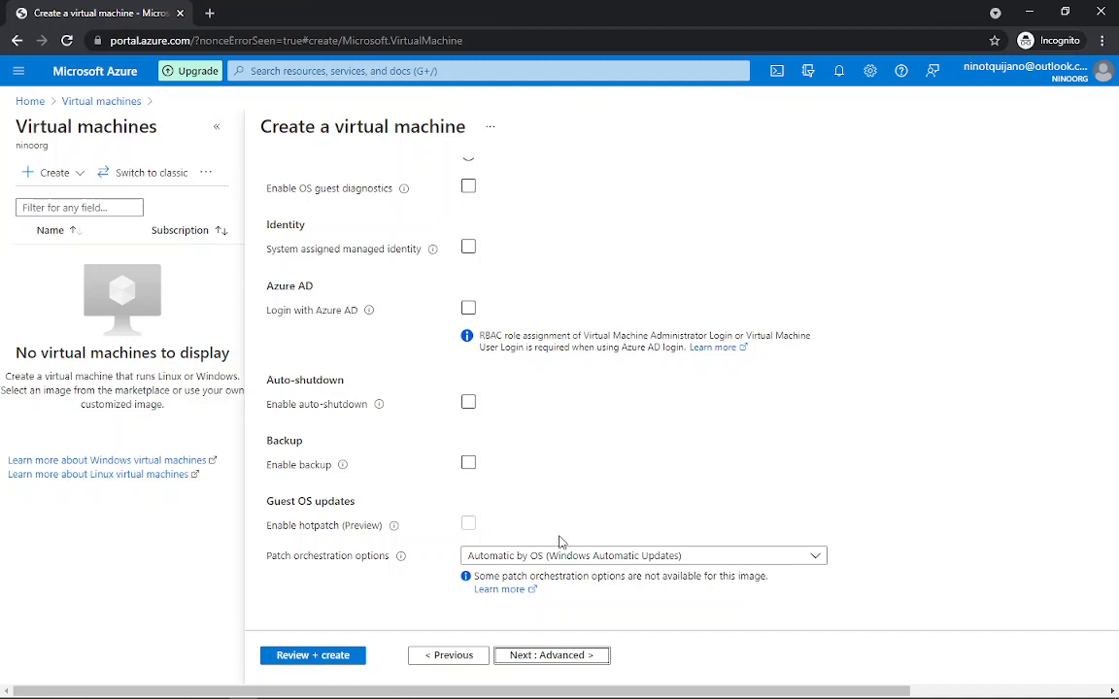
{"action": "left_click", "coordinate": [573, 657]}
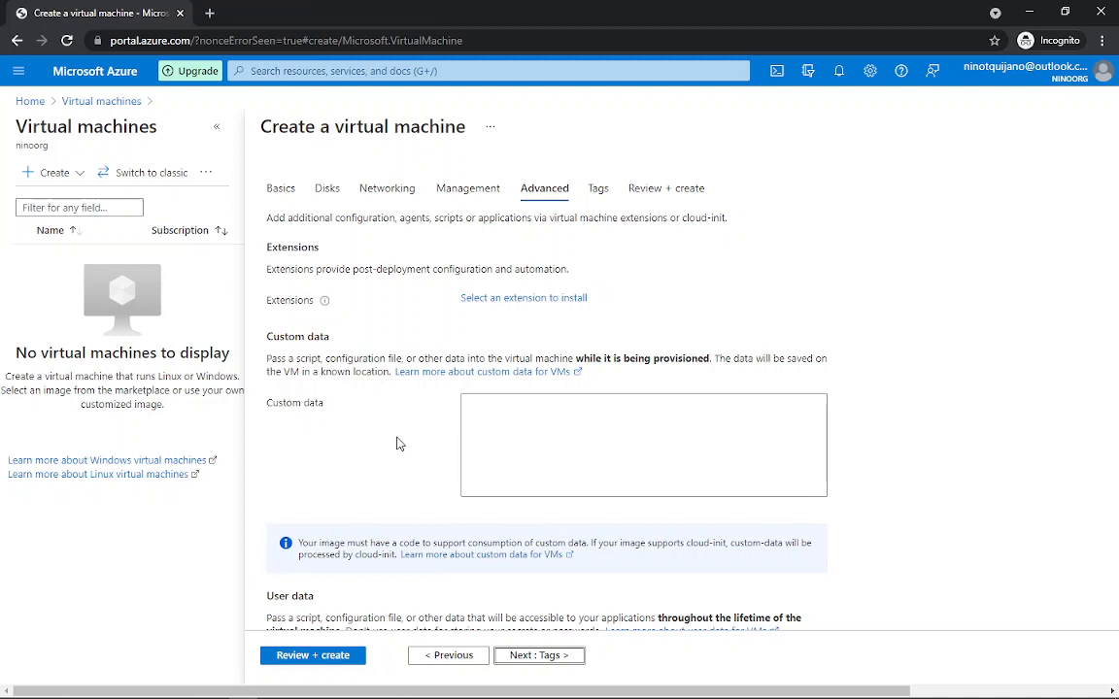
{"action": "left_click", "coordinate": [519, 299]}
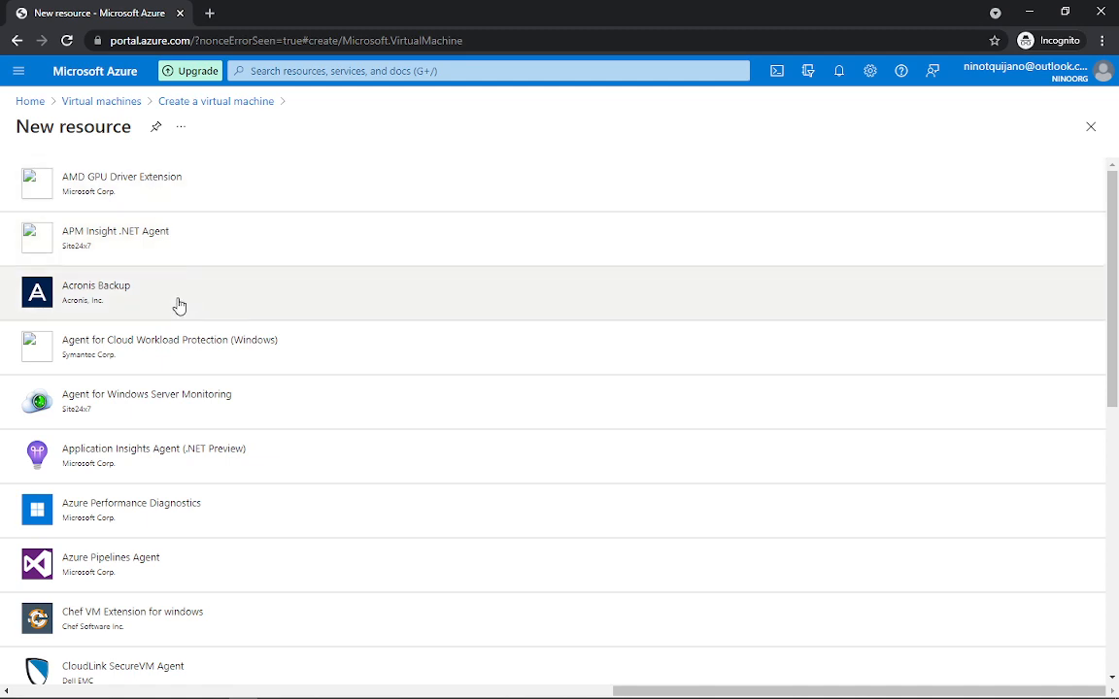
Step: Browse the available extensions and close the list without adding any
{"action": "scroll", "coordinate": [207, 292], "scroll_direction": "down", "scroll_amount": 2}
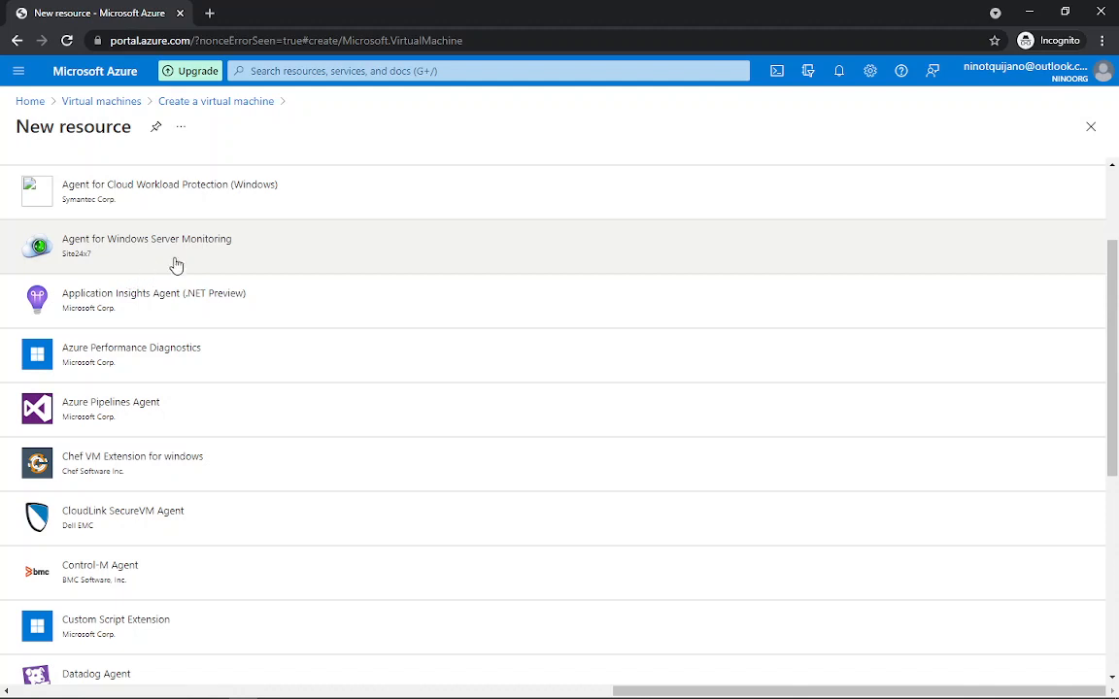
{"action": "scroll", "coordinate": [232, 257], "scroll_direction": "down", "scroll_amount": 5}
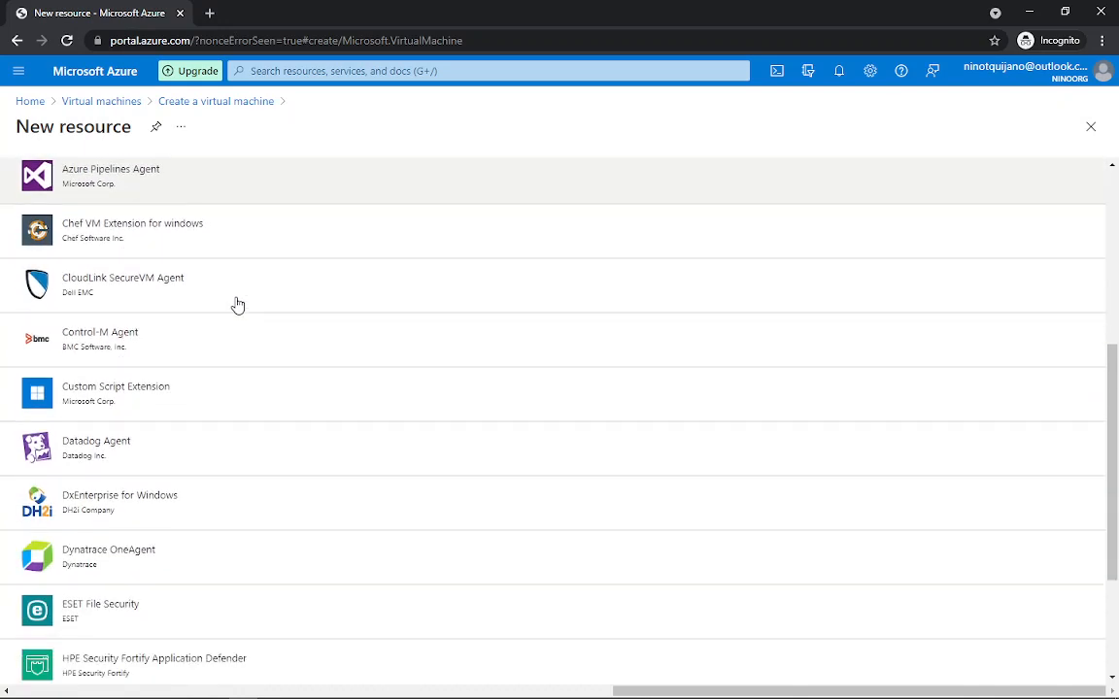
{"action": "scroll", "coordinate": [238, 308], "scroll_direction": "down", "scroll_amount": 2}
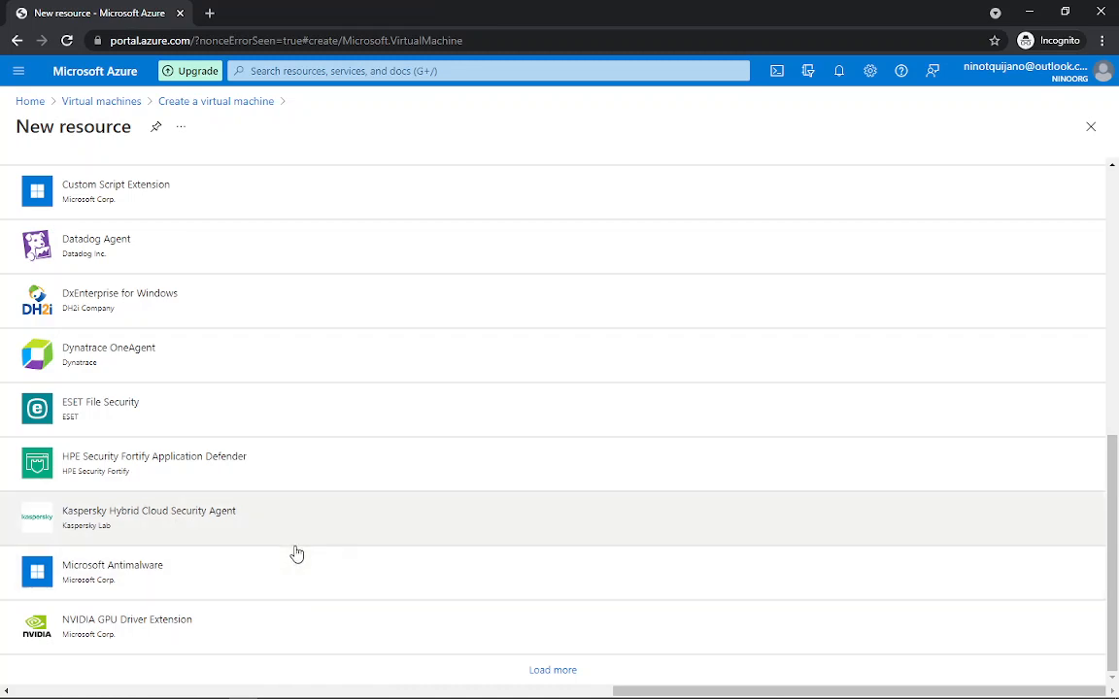
{"action": "scroll", "coordinate": [292, 550], "scroll_direction": "up", "scroll_amount": 6}
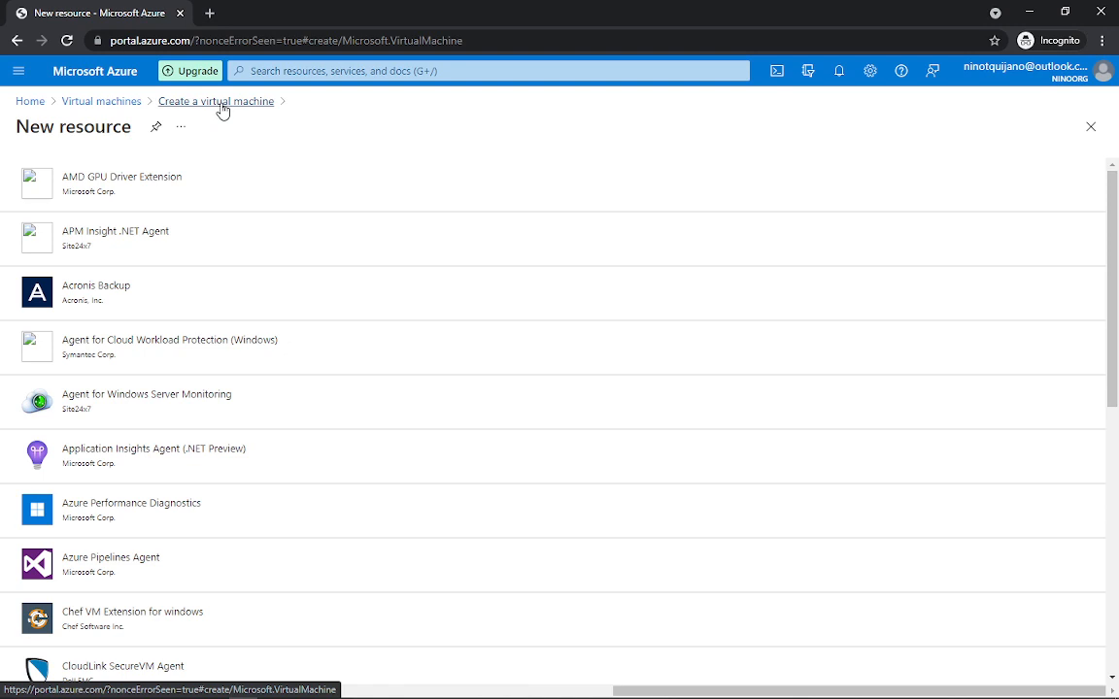
{"action": "left_click", "coordinate": [219, 107]}
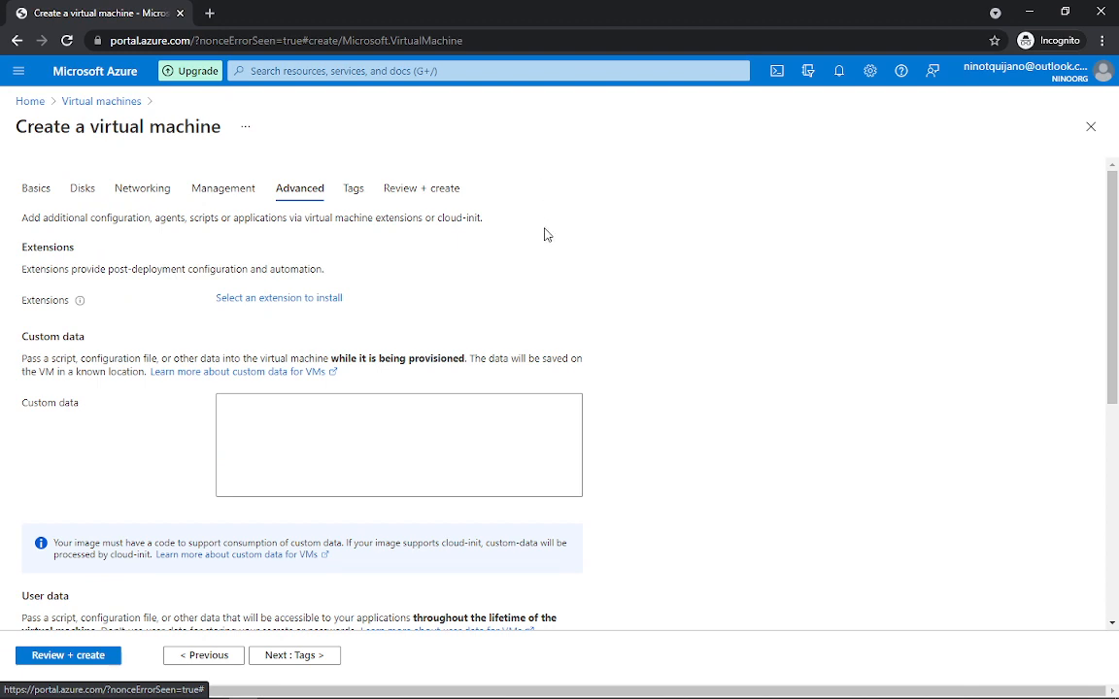
Step: Leave the Advanced tab at its defaults, with VM generation Gen 1
{"action": "scroll", "coordinate": [522, 249], "scroll_direction": "down", "scroll_amount": 1}
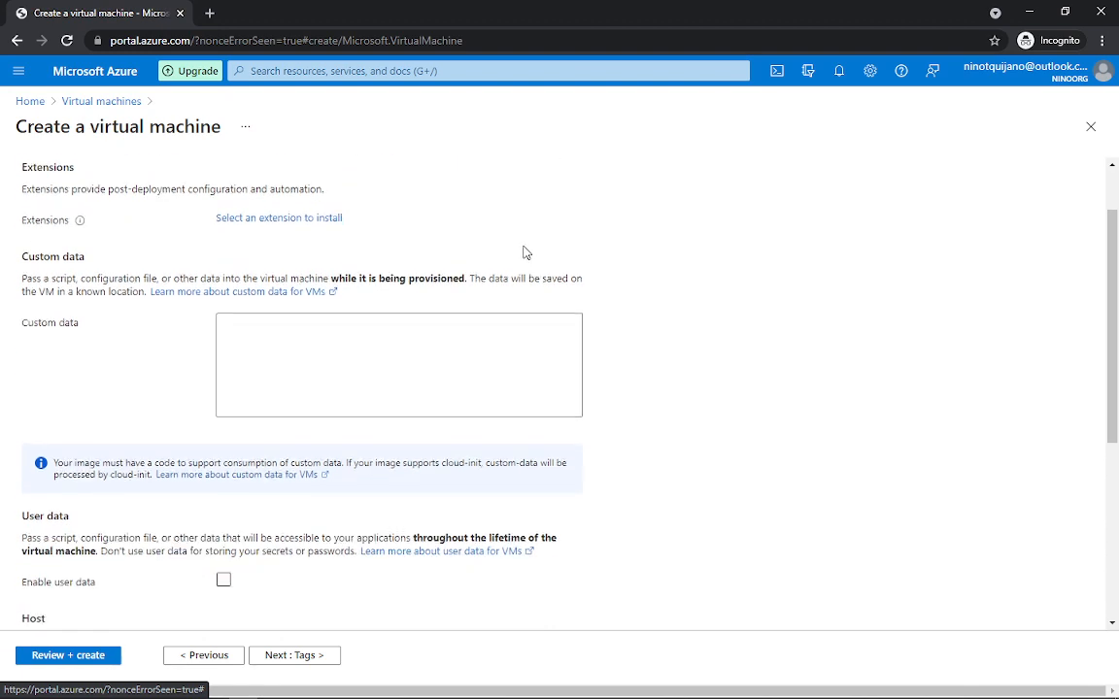
{"action": "scroll", "coordinate": [521, 249], "scroll_direction": "down", "scroll_amount": 4}
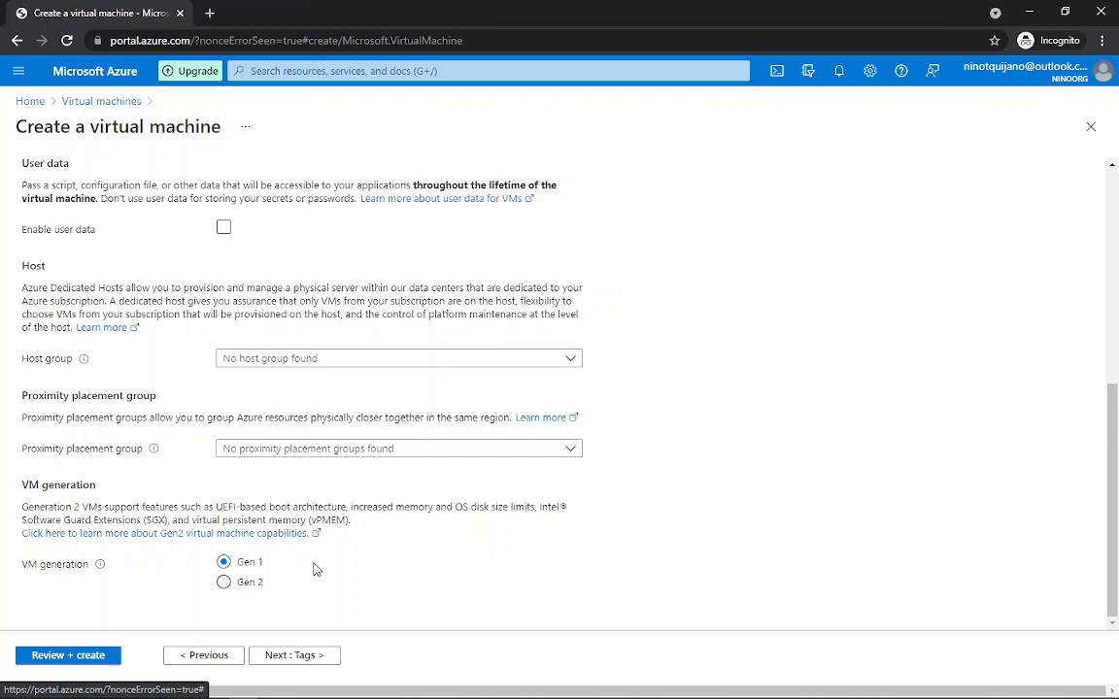
{"action": "left_click", "coordinate": [313, 657]}
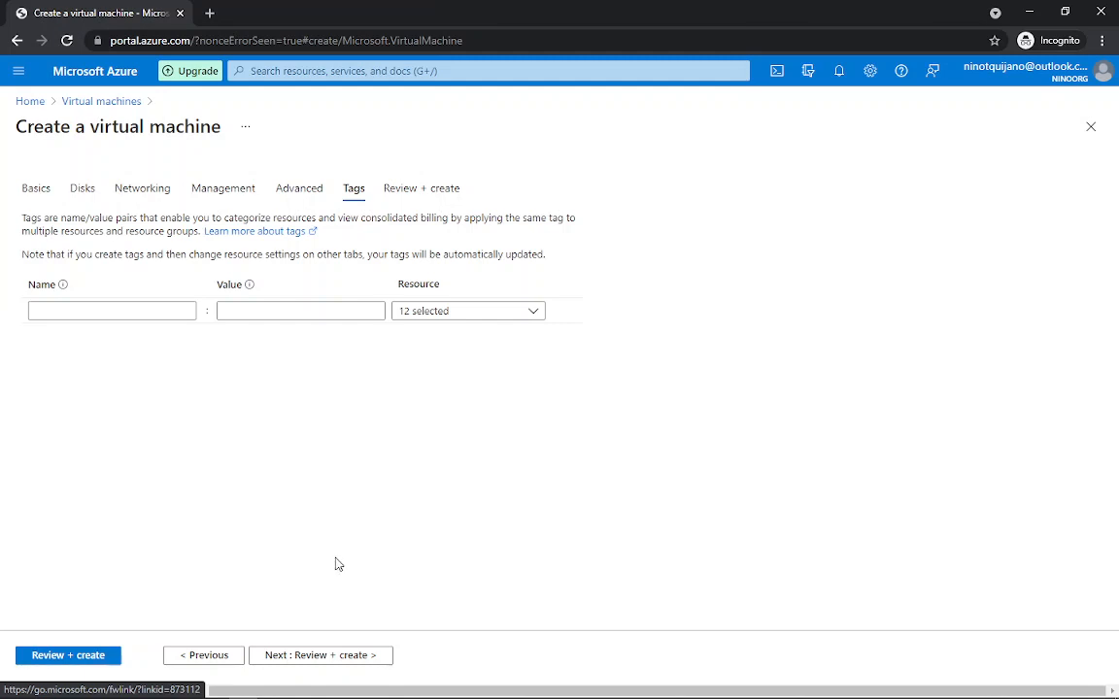
Step: Leave tags empty and reach Review + create, showing validation passed and Standard B1s at 0.0140 USD/hr
{"action": "left_click", "coordinate": [311, 657]}
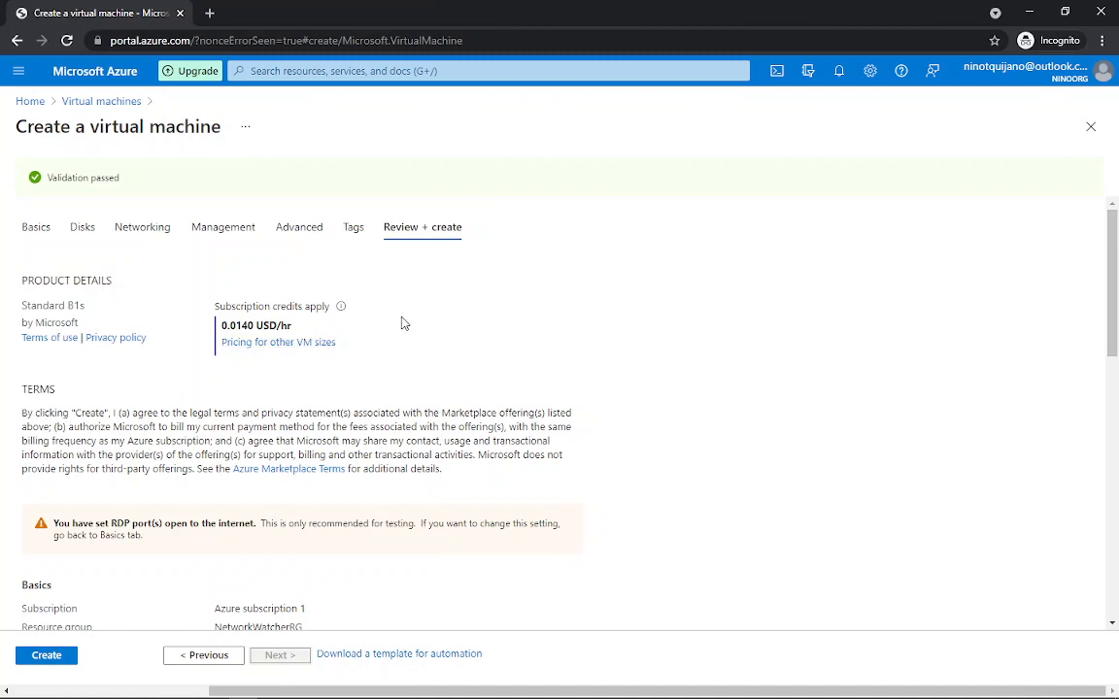
Step: Review the Windows Server 2019 Datacenter VM's settings summary and submit the VM for creation
{"action": "scroll", "coordinate": [353, 362], "scroll_direction": "down", "scroll_amount": 2}
{"action": "scroll", "coordinate": [349, 364], "scroll_direction": "down", "scroll_amount": 5}
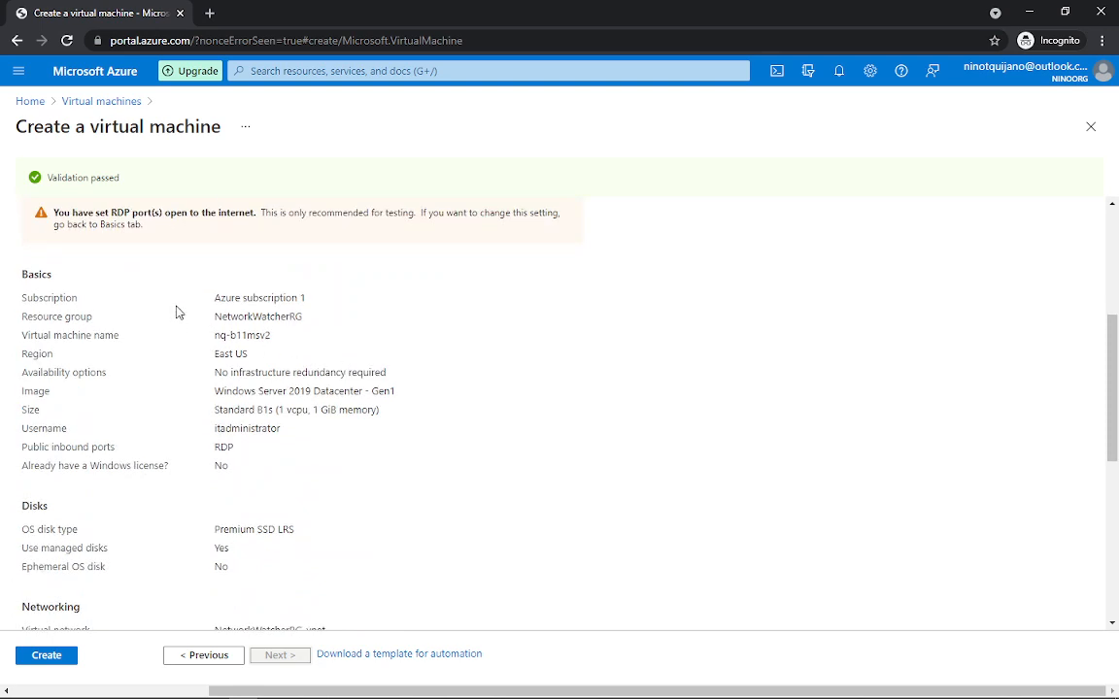
{"action": "scroll", "coordinate": [170, 308], "scroll_direction": "down", "scroll_amount": 2}
{"action": "scroll", "coordinate": [171, 311], "scroll_direction": "down", "scroll_amount": 8}
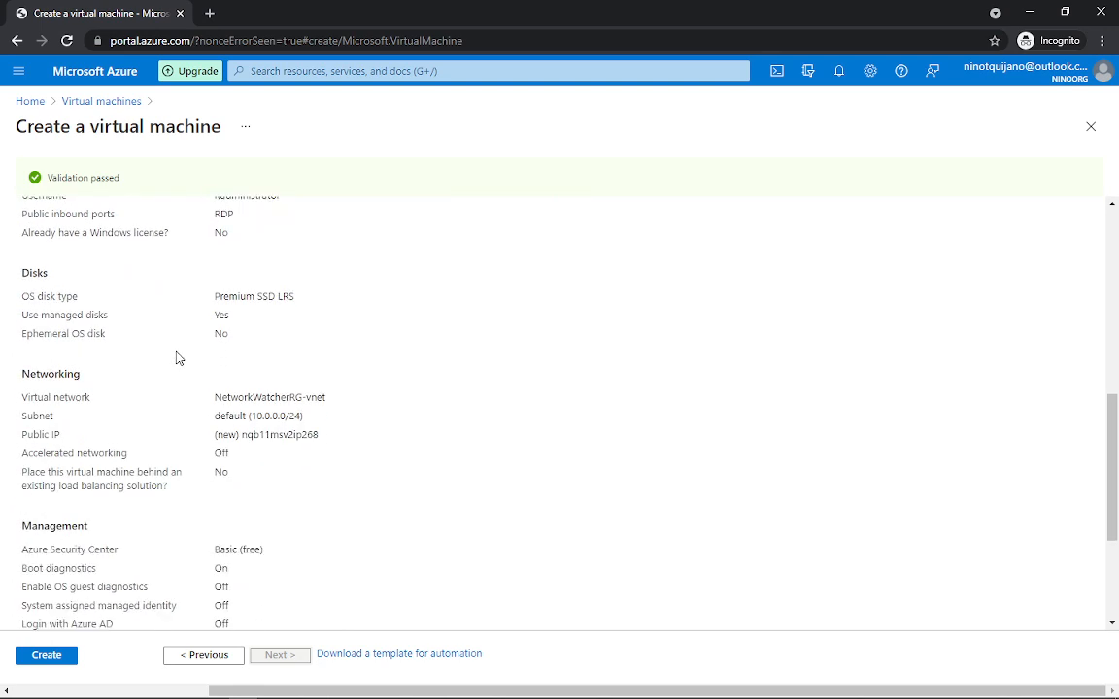
{"action": "scroll", "coordinate": [178, 352], "scroll_direction": "down", "scroll_amount": 2}
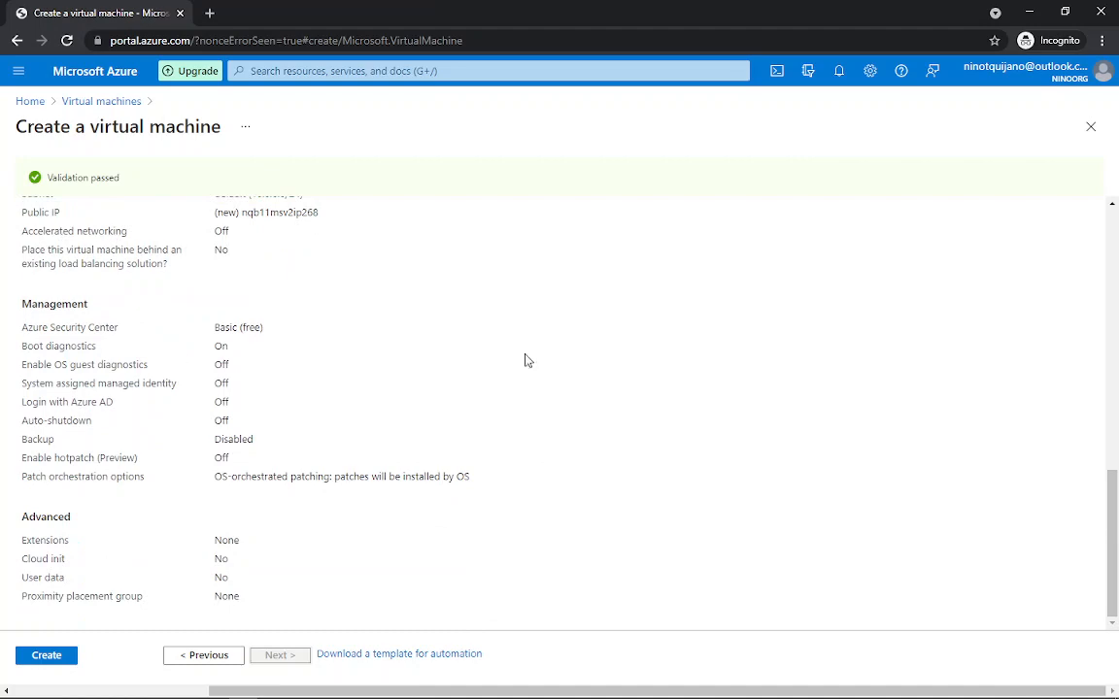
{"action": "scroll", "coordinate": [626, 335], "scroll_direction": "up", "scroll_amount": 6}
{"action": "scroll", "coordinate": [553, 348], "scroll_direction": "up", "scroll_amount": 13}
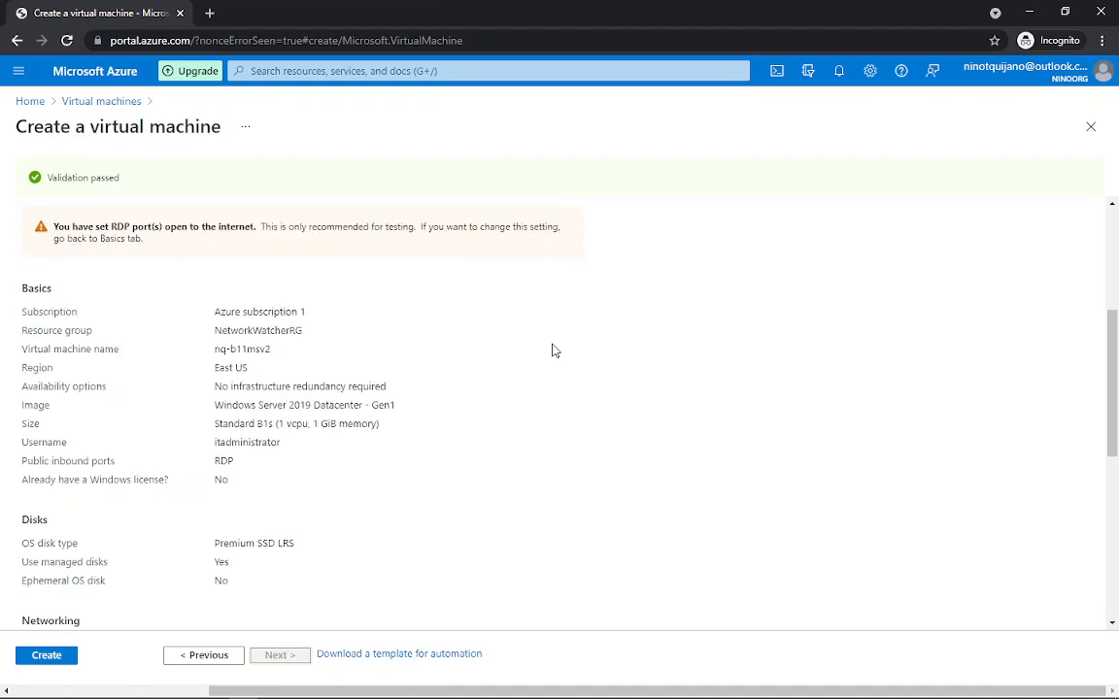
{"action": "scroll", "coordinate": [552, 350], "scroll_direction": "down", "scroll_amount": 14}
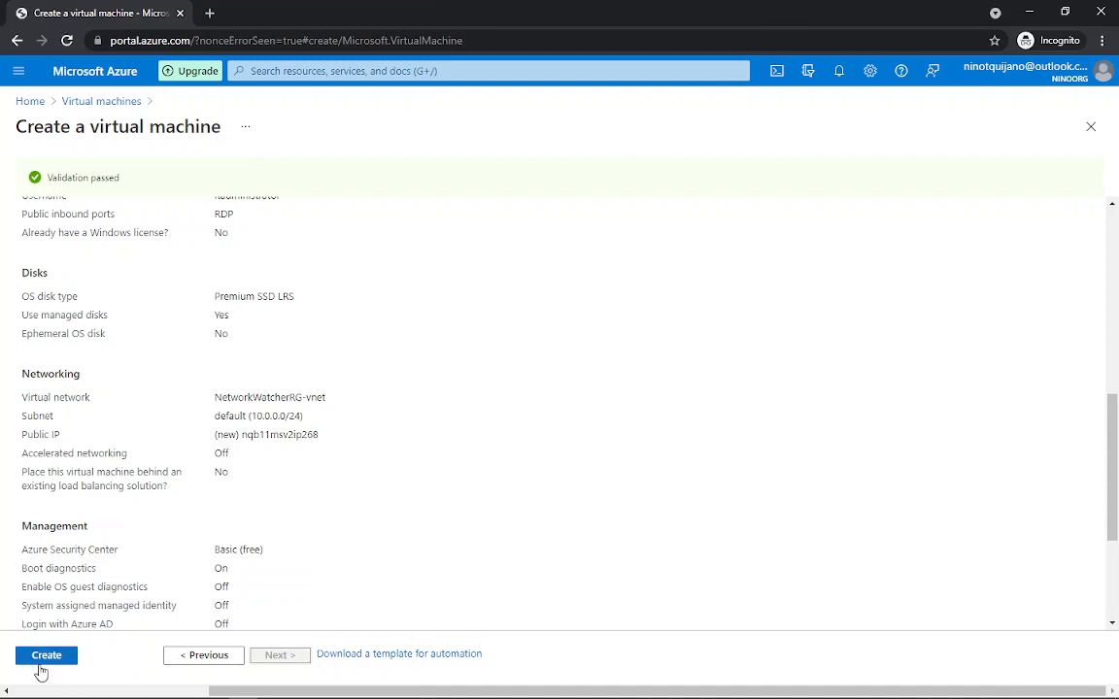
{"action": "left_click", "coordinate": [43, 658]}
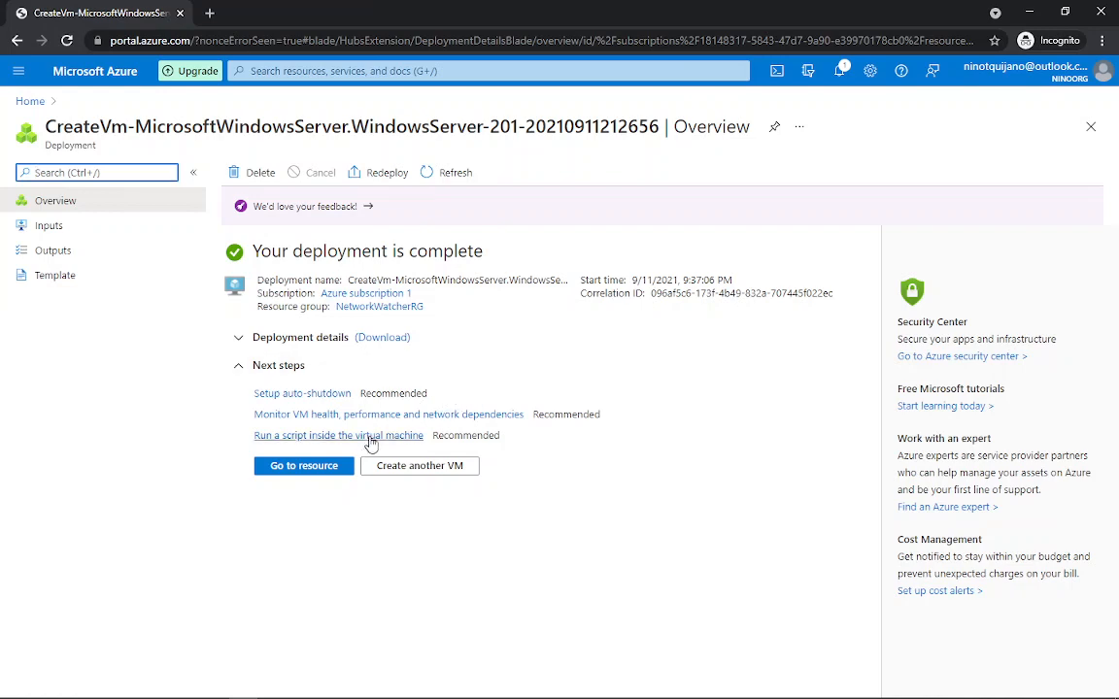
Step: Go to the newly deployed nq-b11msv2 virtual machine once the deployment completes
{"action": "left_click", "coordinate": [291, 468]}
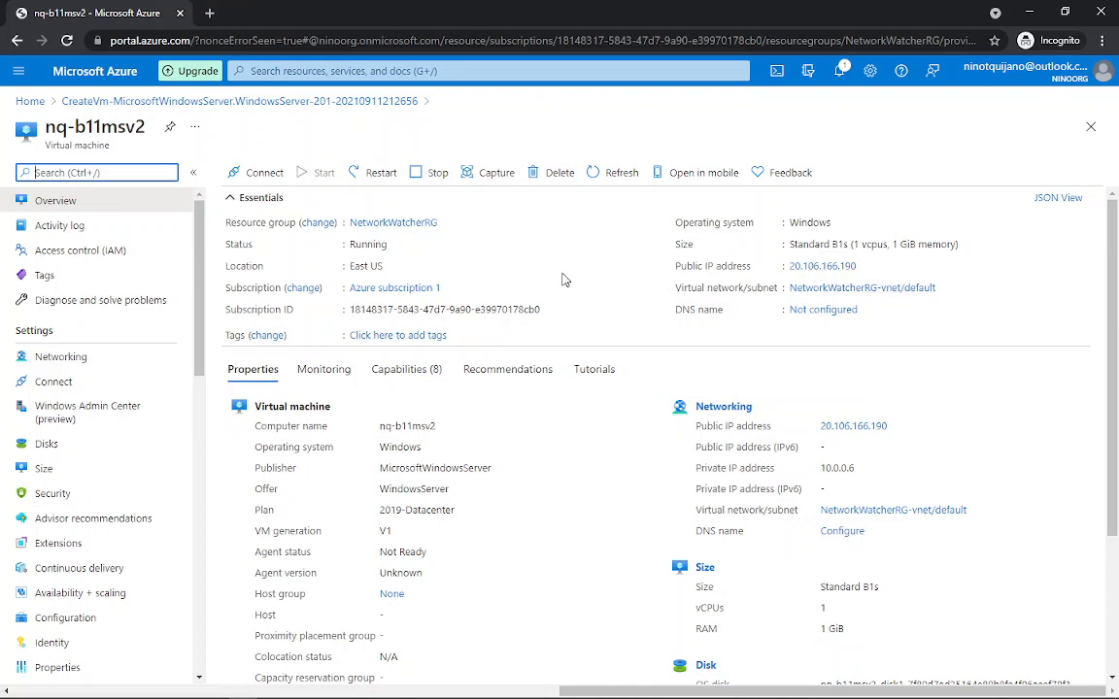
Step: Browse nq-b11msv2's overview and list its RDP, SSH and Bastion connection options
{"action": "scroll", "coordinate": [562, 282], "scroll_direction": "down", "scroll_amount": 2}
{"action": "scroll", "coordinate": [559, 291], "scroll_direction": "up", "scroll_amount": 2}
{"action": "scroll", "coordinate": [559, 309], "scroll_direction": "up", "scroll_amount": 1}
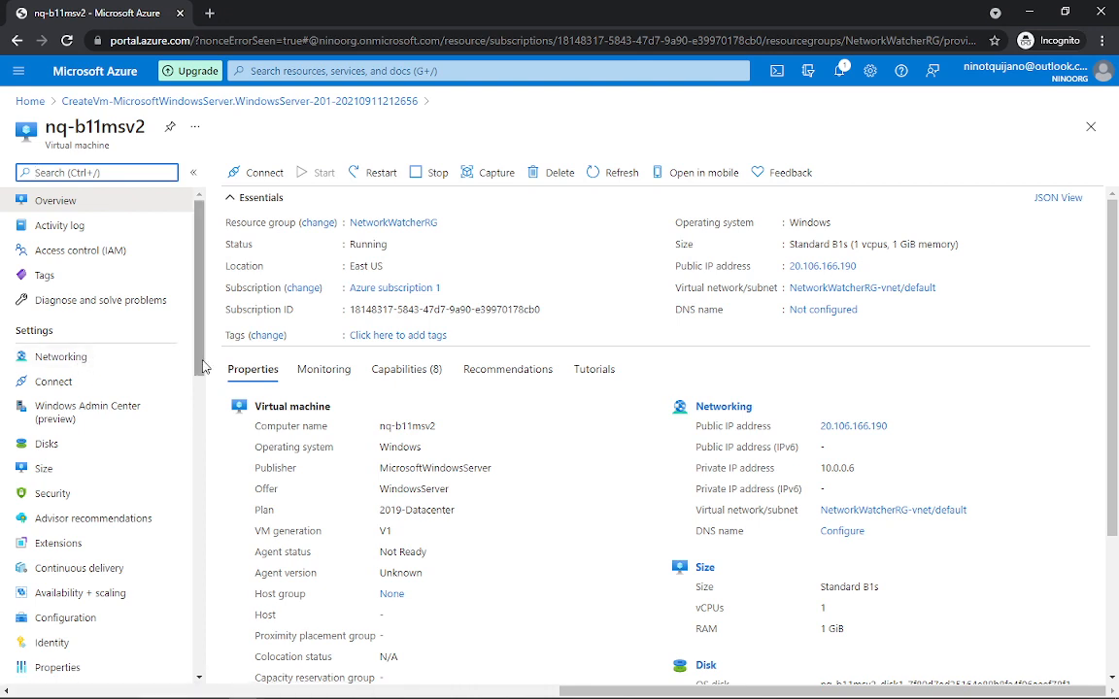
{"action": "scroll", "coordinate": [203, 367], "scroll_direction": "down", "scroll_amount": 1}
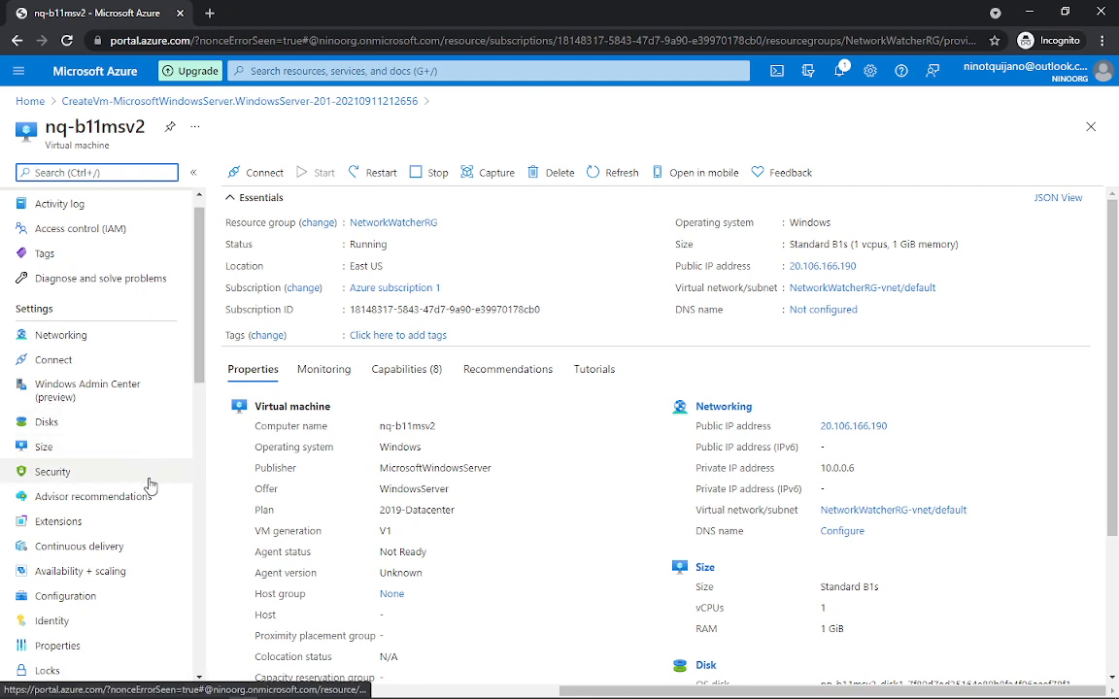
{"action": "scroll", "coordinate": [170, 456], "scroll_direction": "down", "scroll_amount": 3}
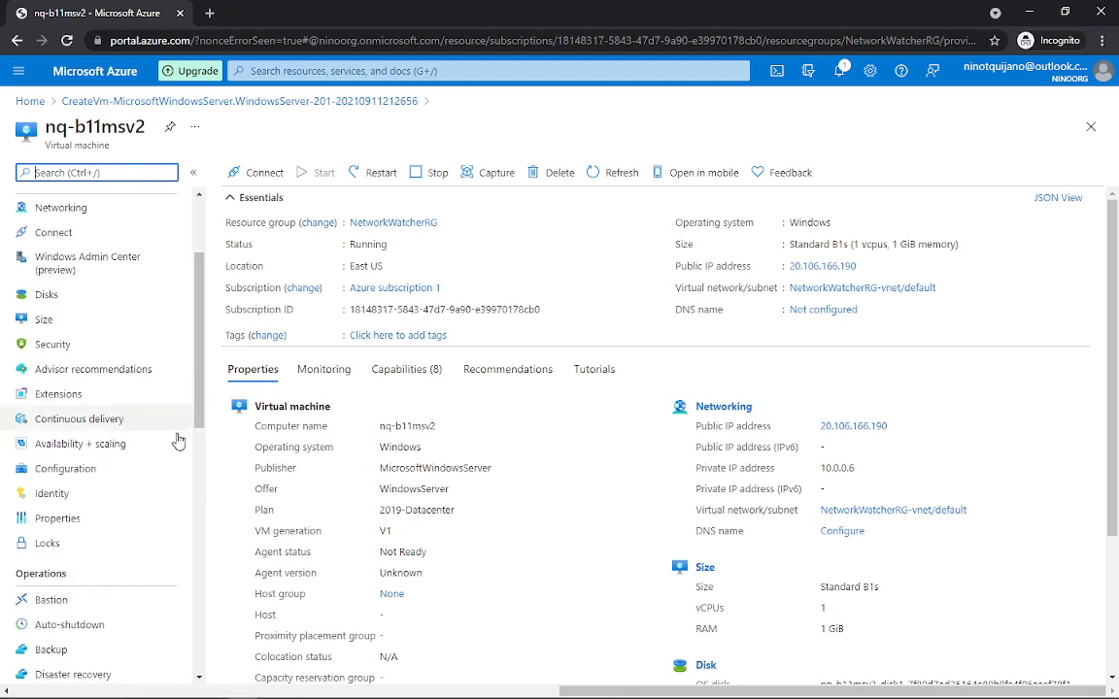
{"action": "scroll", "coordinate": [176, 362], "scroll_direction": "up", "scroll_amount": 2}
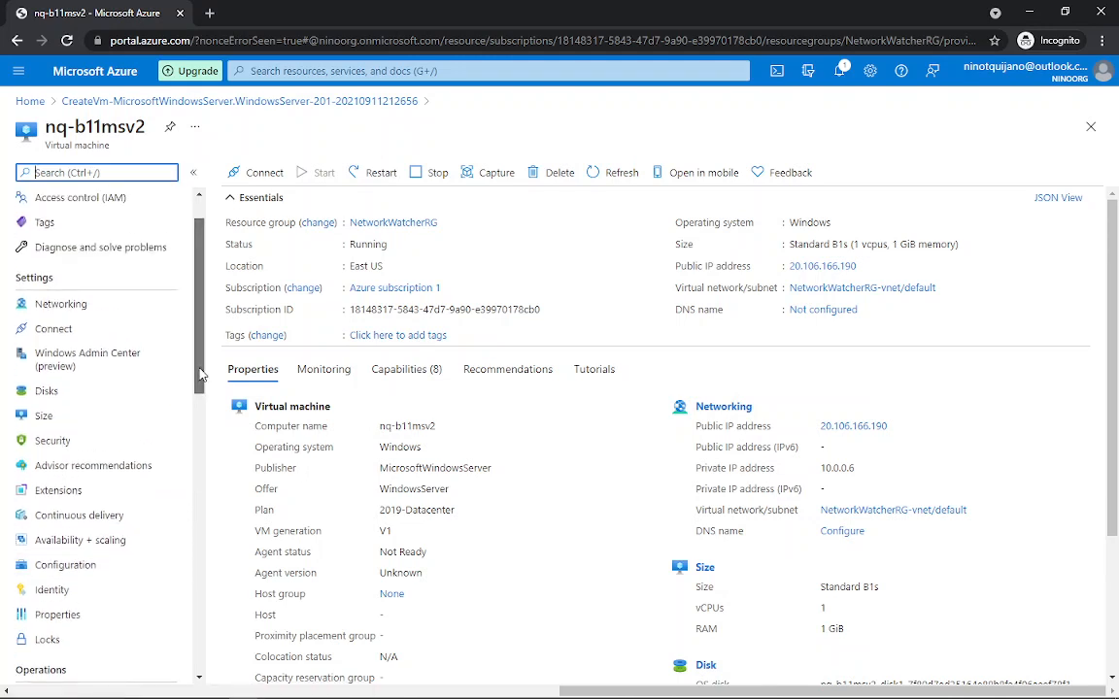
{"action": "scroll", "coordinate": [201, 374], "scroll_direction": "up", "scroll_amount": 2}
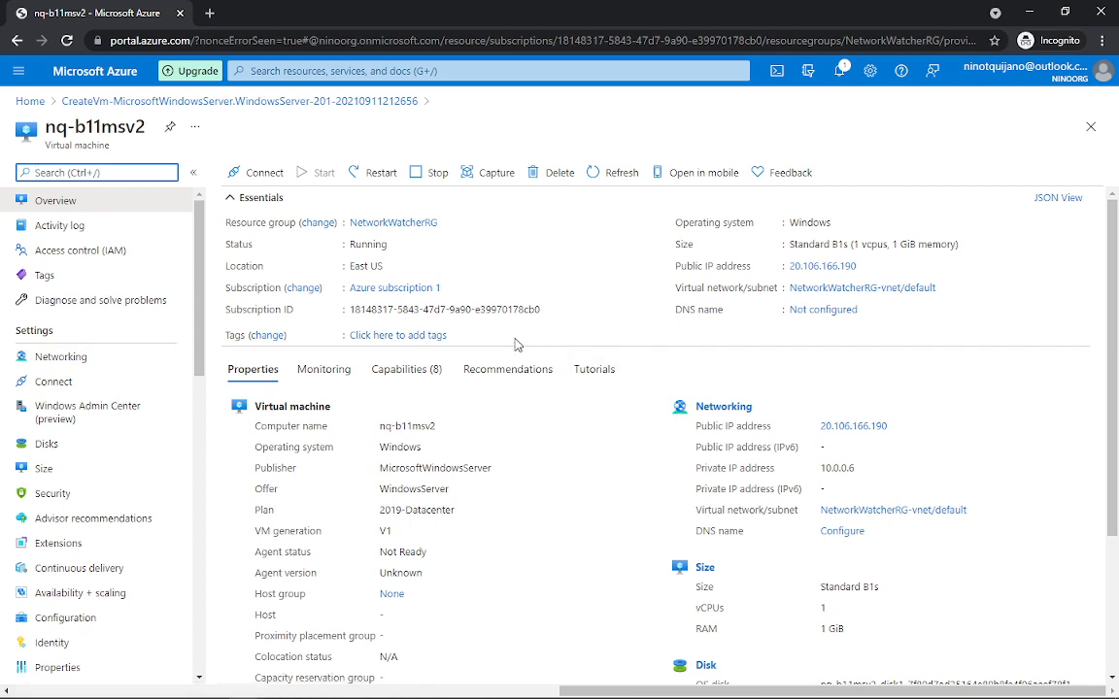
{"action": "left_click", "coordinate": [269, 172]}
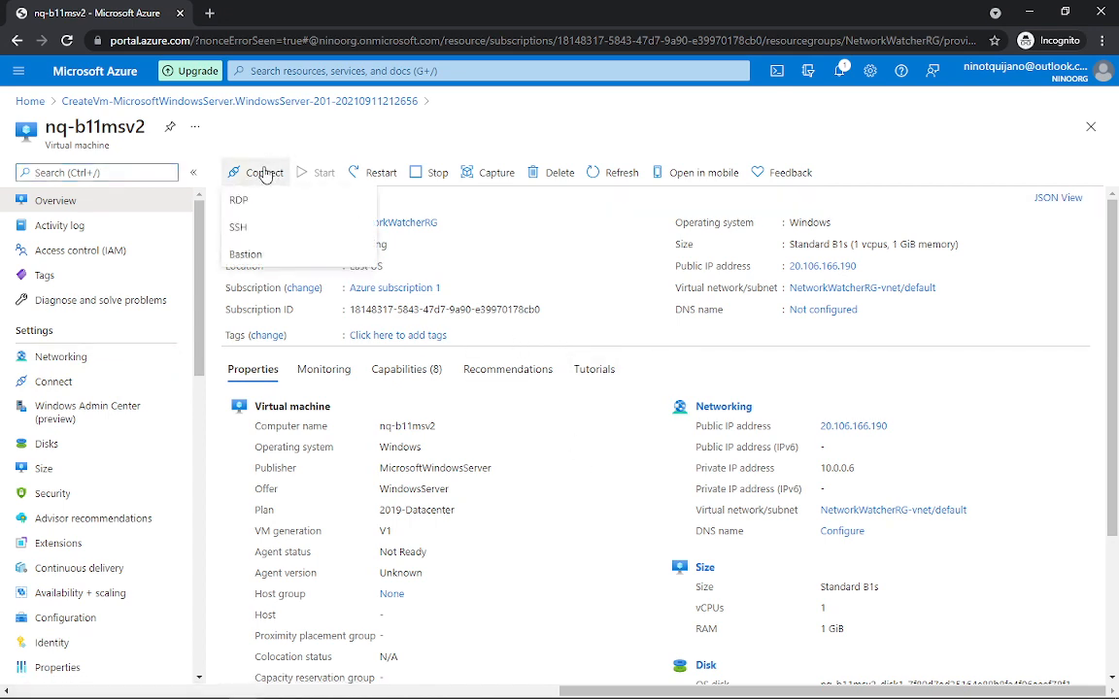
Step: Download nq-b11msv2's RDP file for public IP 20.106.166.190 on port 3389
{"action": "left_click", "coordinate": [263, 200]}
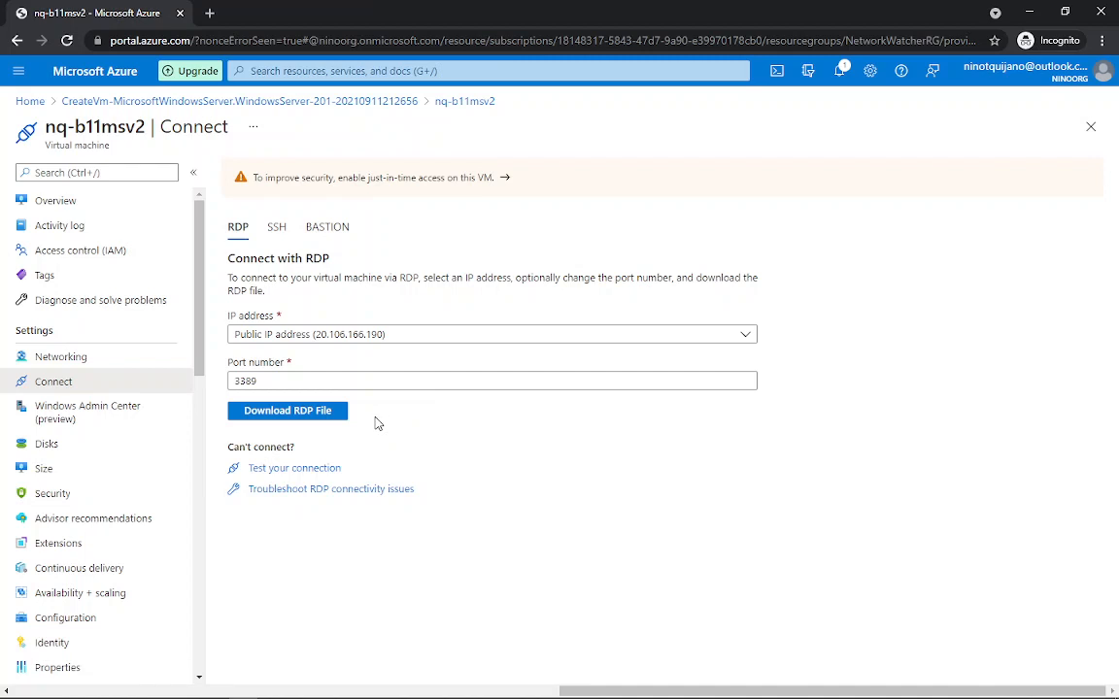
{"action": "left_click", "coordinate": [287, 416]}
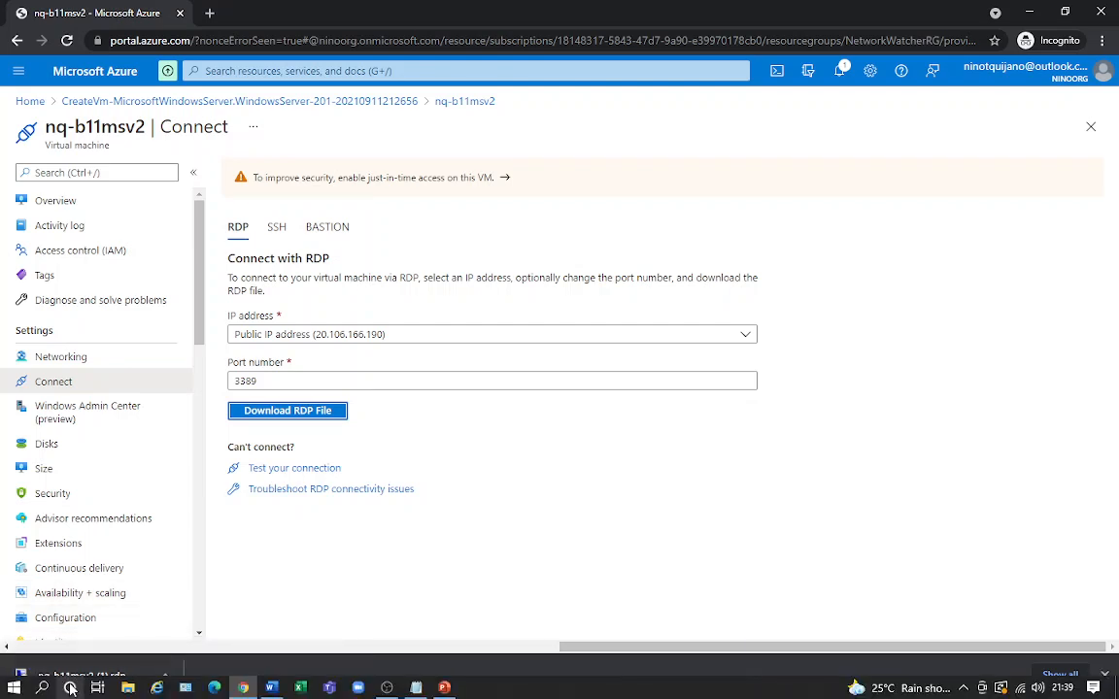
Step: Connect to 20.106.166.190 with the administrator user name and password, accepting the unverified certificate
{"action": "left_click", "coordinate": [94, 681]}
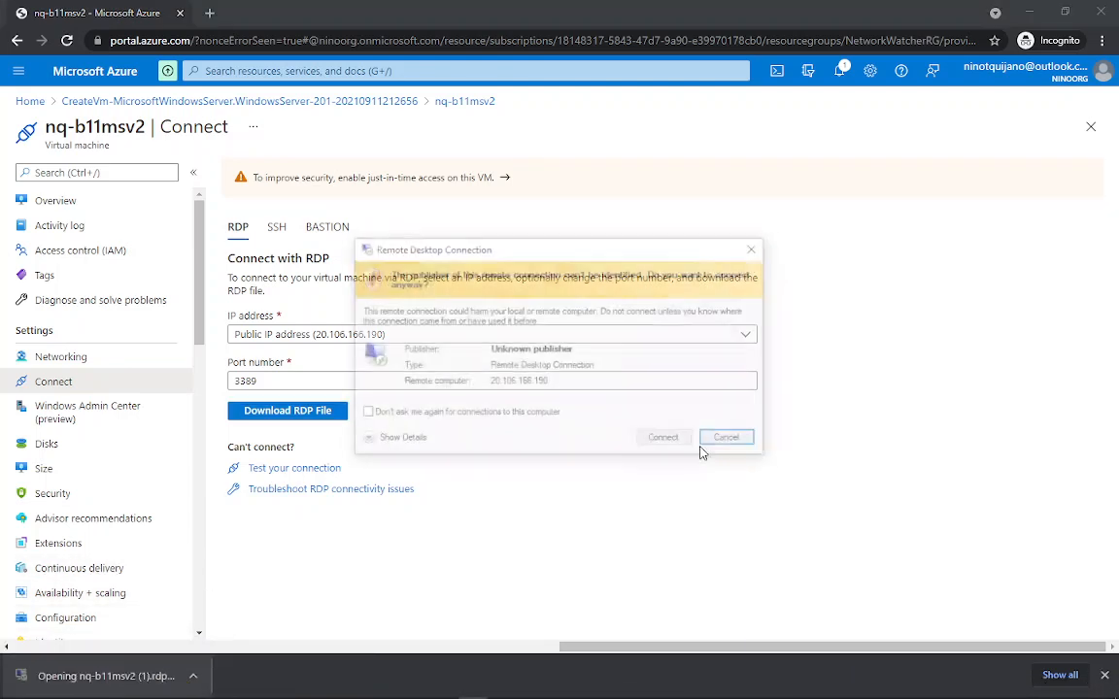
{"action": "left_click", "coordinate": [663, 446]}
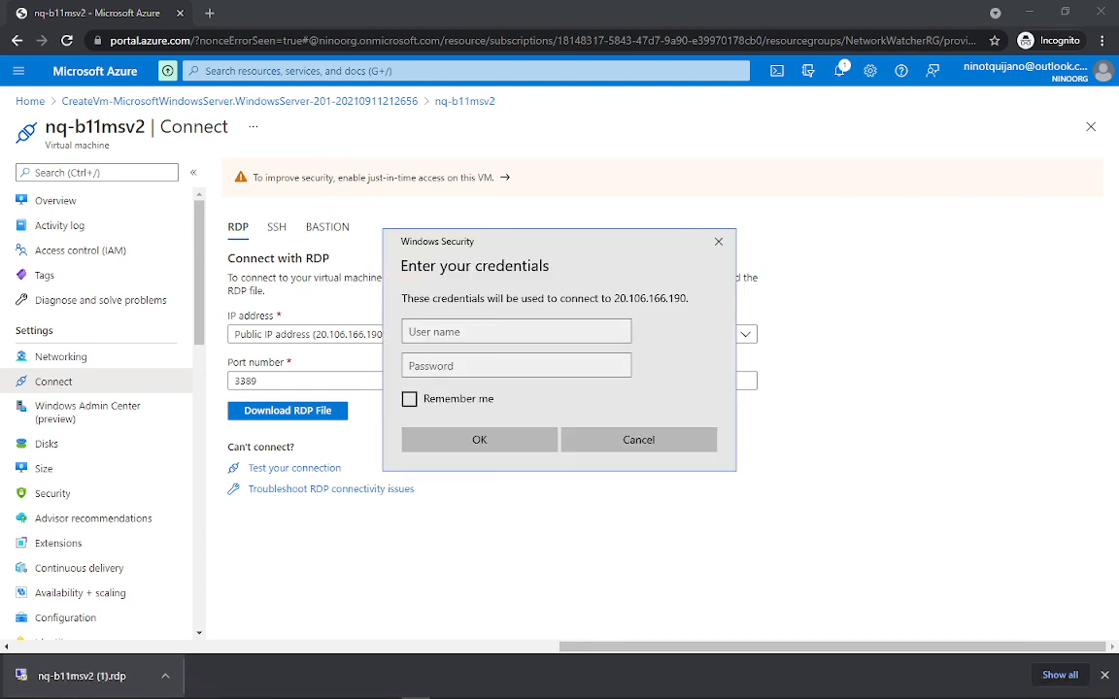
{"action": "left_click", "coordinate": [498, 367]}
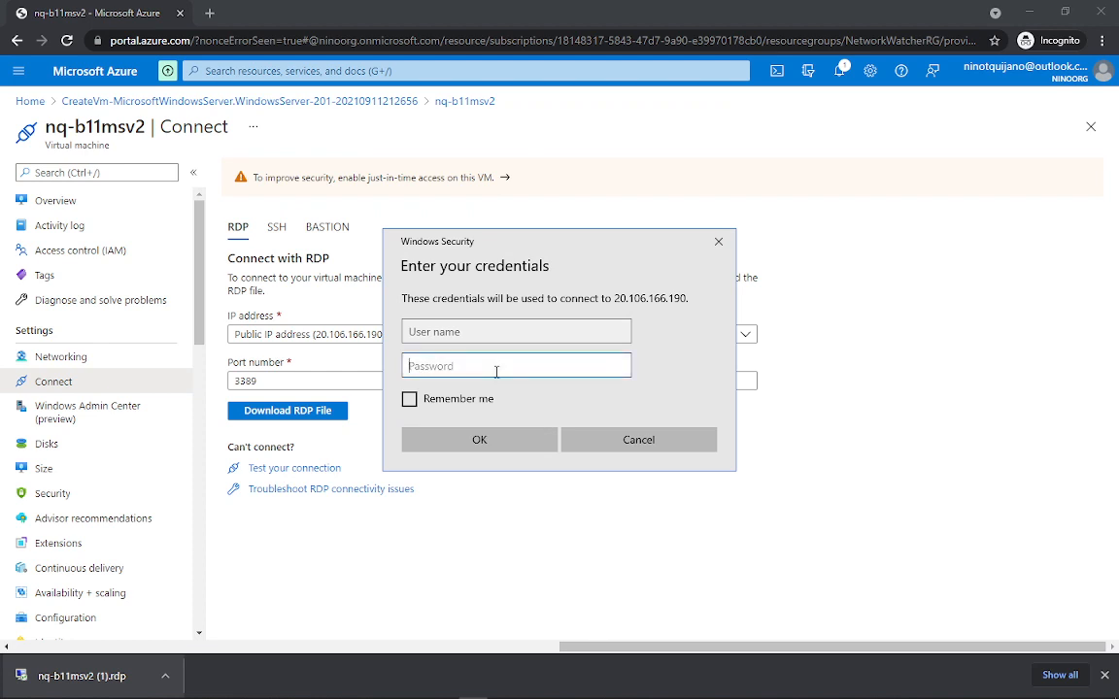
{"action": "key", "text": "ctrl+v"}
{"action": "left_click", "coordinate": [547, 328]}
{"action": "type", "text": "i"}
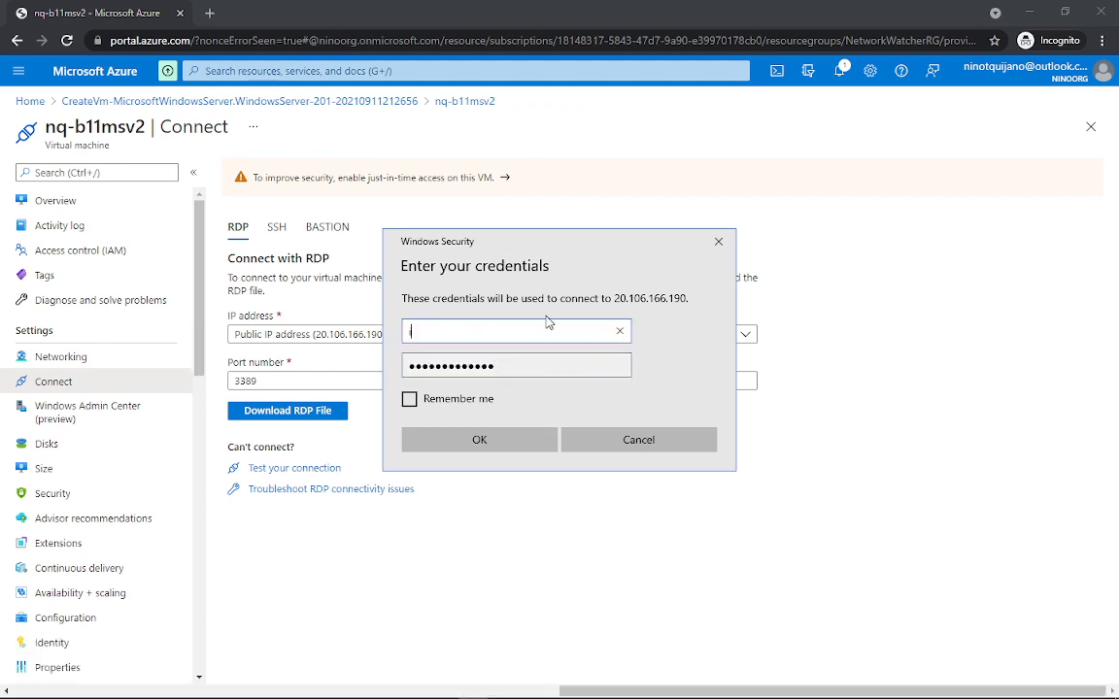
{"action": "type", "text": "tadministrator"}
{"action": "key", "text": "Return"}
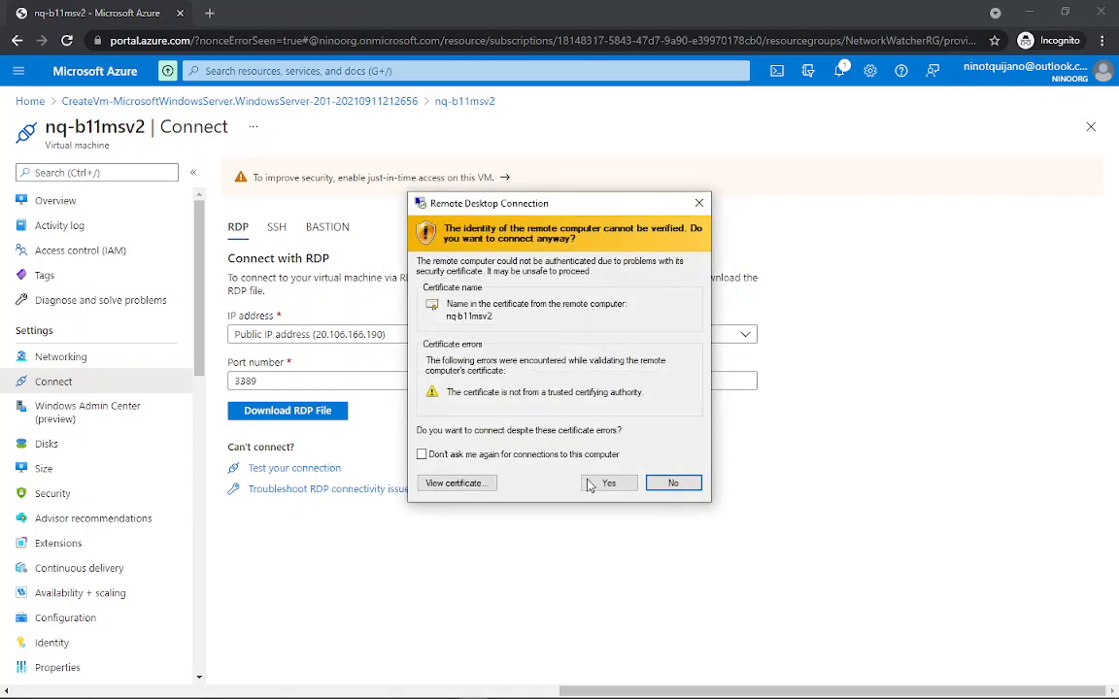
{"action": "left_click", "coordinate": [608, 483]}
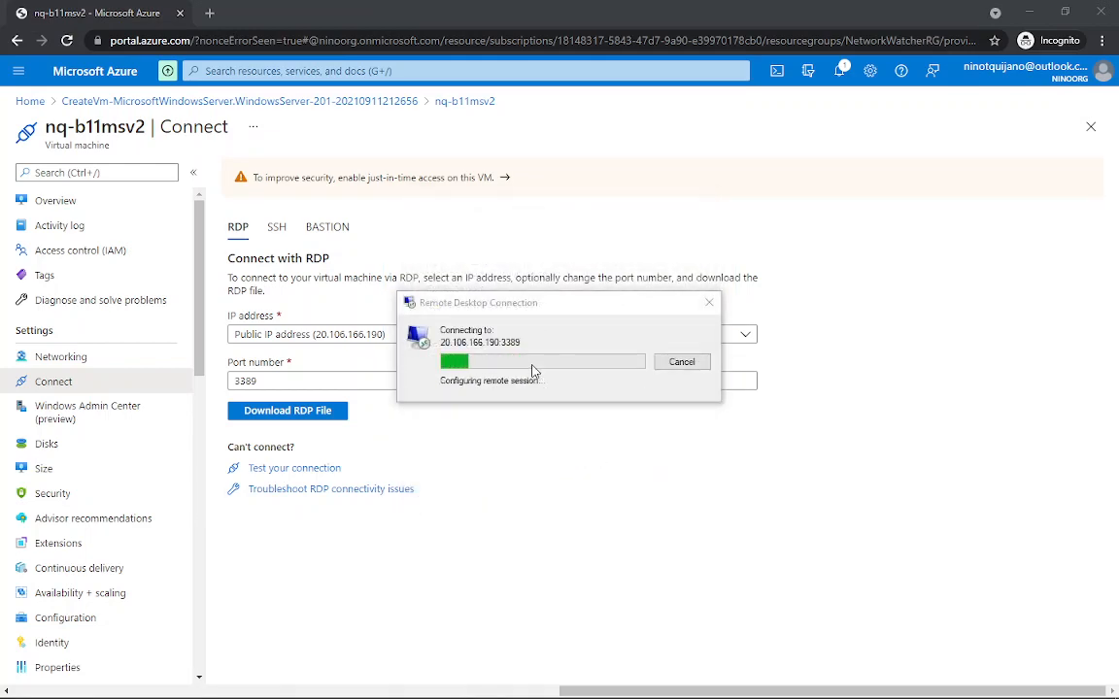